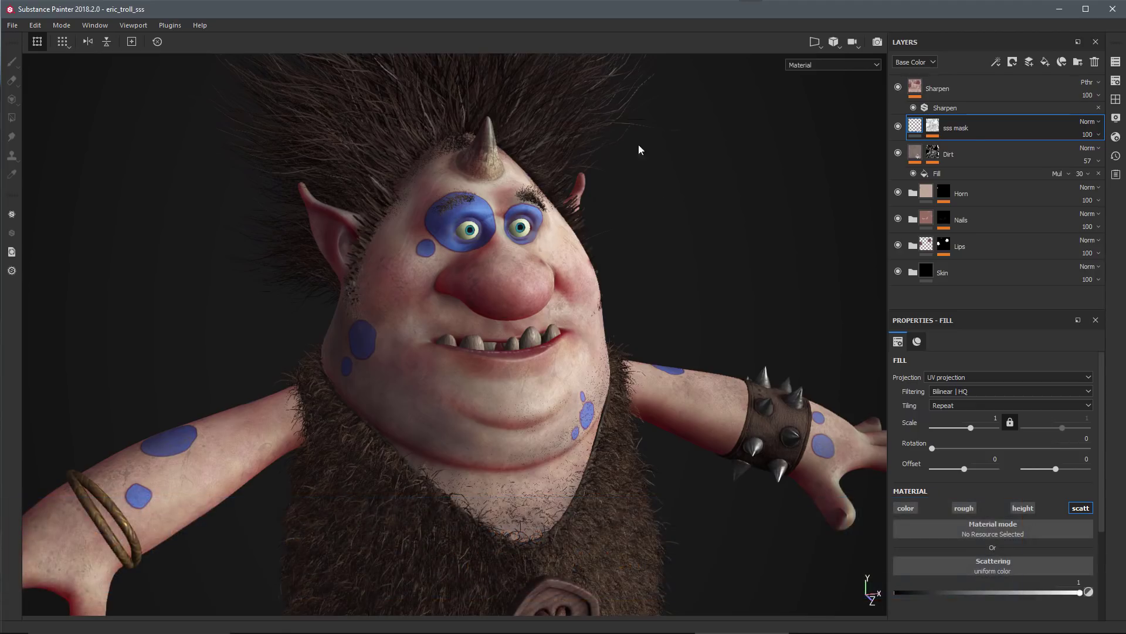
Step: Switch subsurface scattering off and back on in the main shader's settings to compare the troll's skin
{"action": "left_click", "coordinate": [1116, 136]}
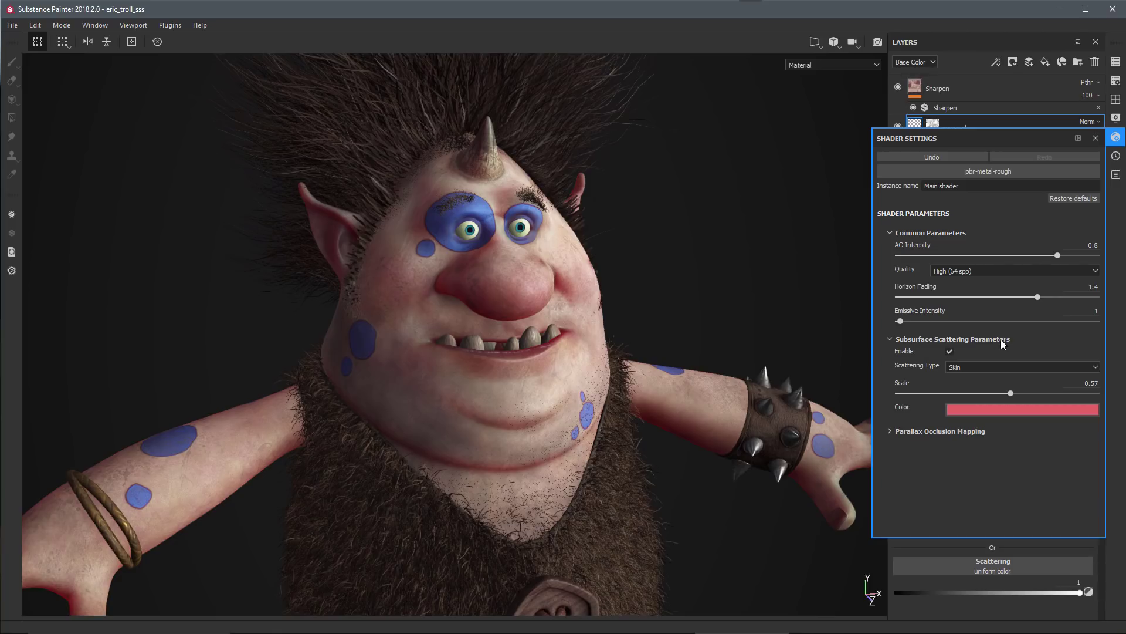
{"action": "left_click", "coordinate": [951, 350]}
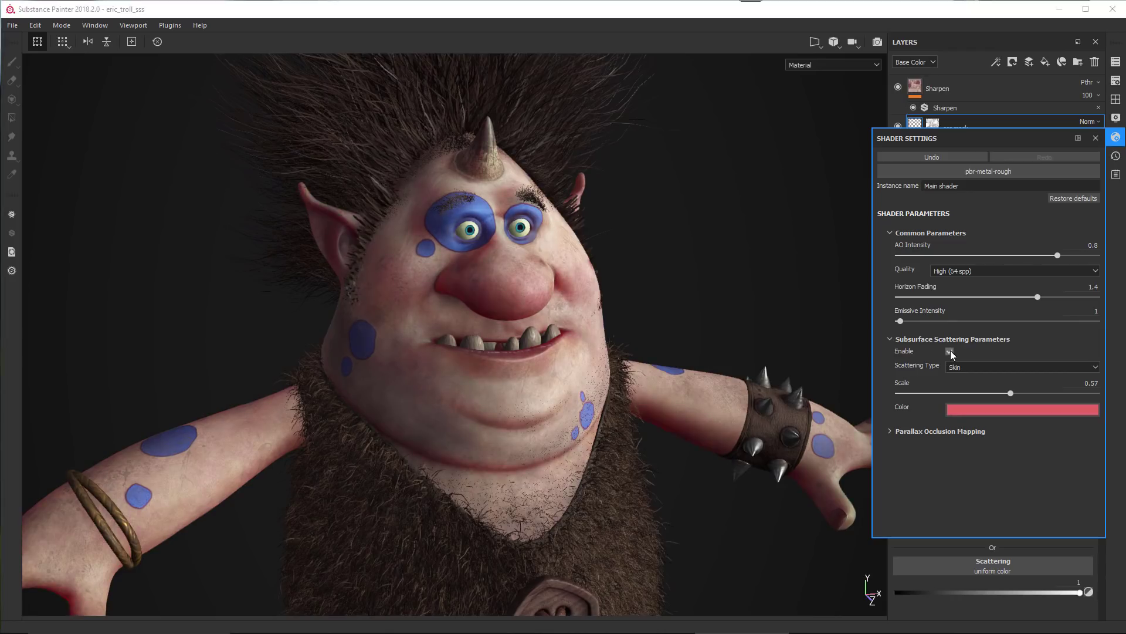
{"action": "left_click", "coordinate": [950, 350]}
{"action": "left_click", "coordinate": [1095, 138]}
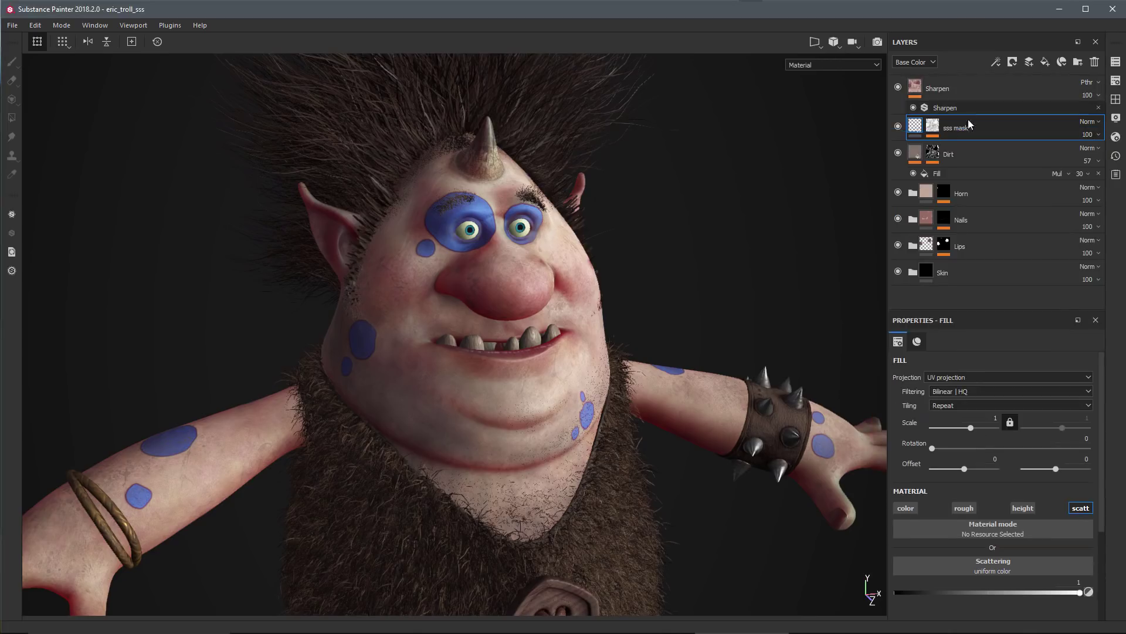
Step: Examine the body texture set's channels, including Scattering, and the list of channels that can be added
{"action": "left_click", "coordinate": [1116, 81]}
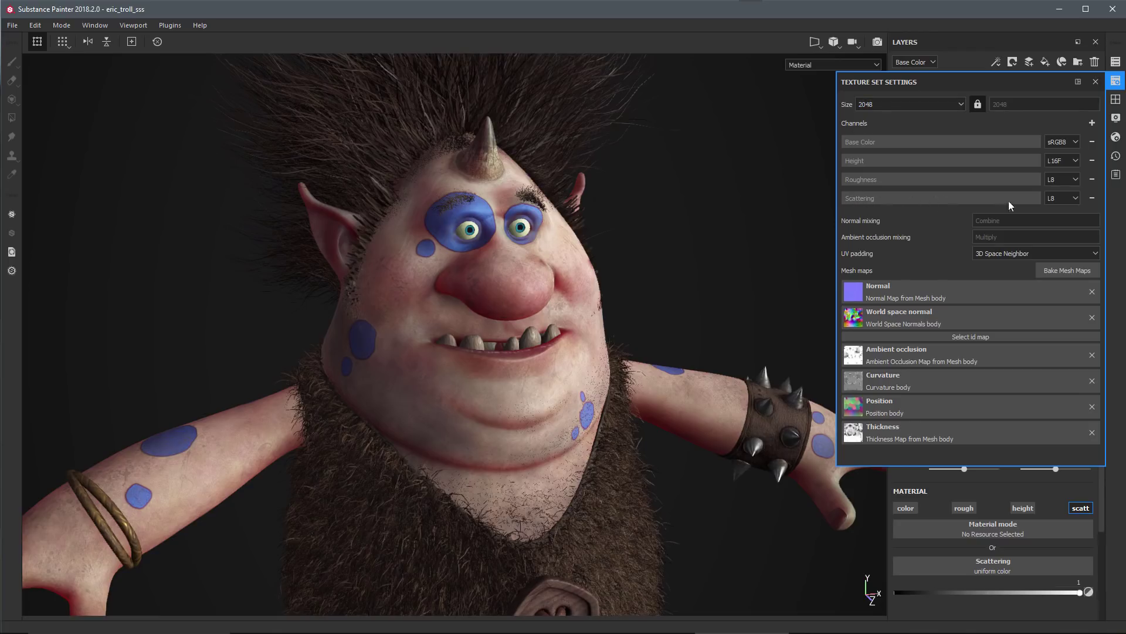
{"action": "left_click", "coordinate": [1092, 122]}
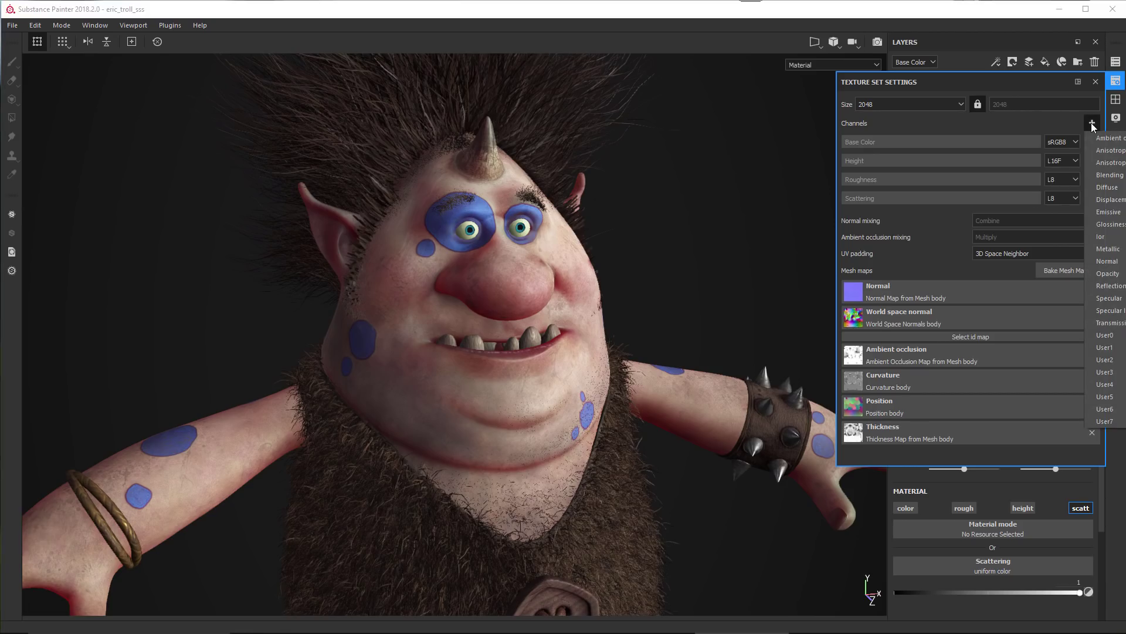
{"action": "left_click_drag", "start_coordinate": [1051, 80], "coordinate": [808, 87]}
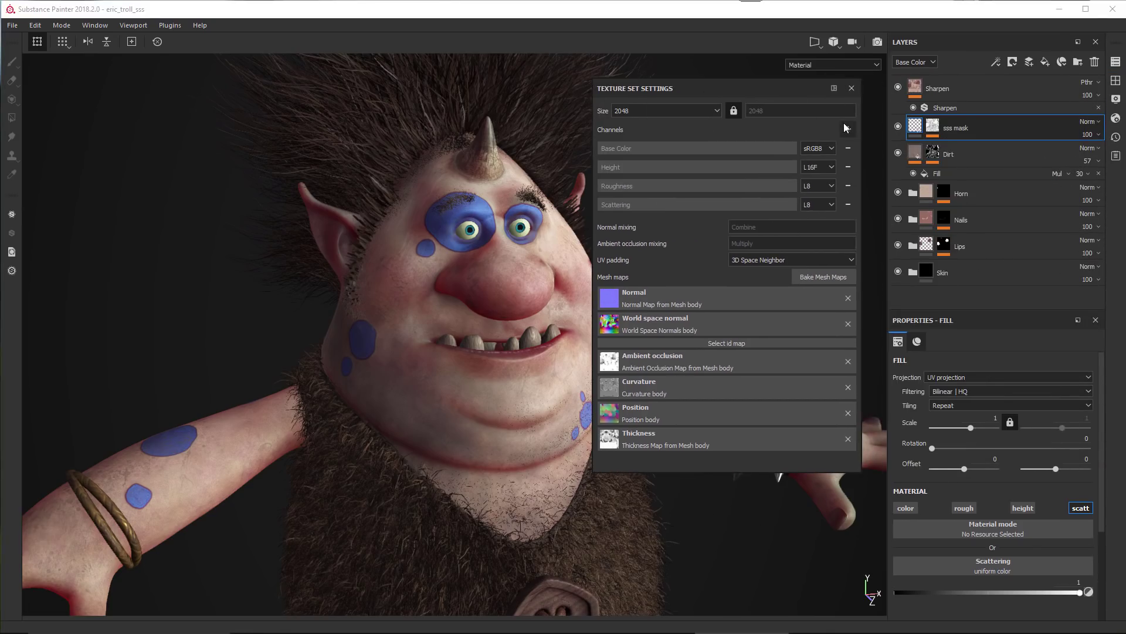
{"action": "left_click", "coordinate": [846, 127]}
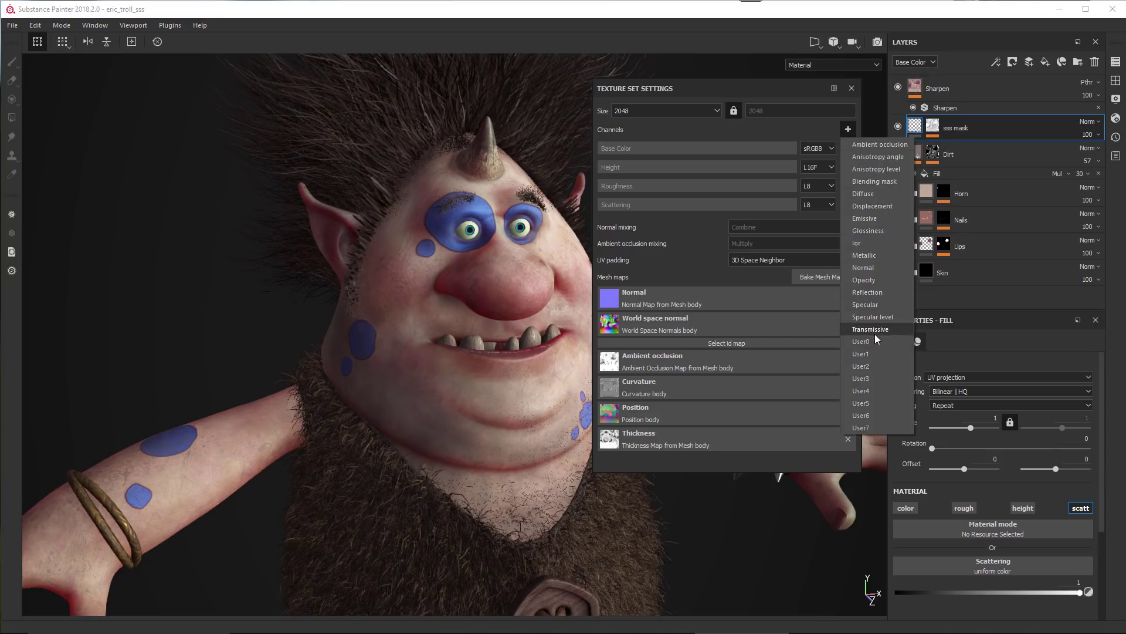
{"action": "left_click", "coordinate": [668, 211]}
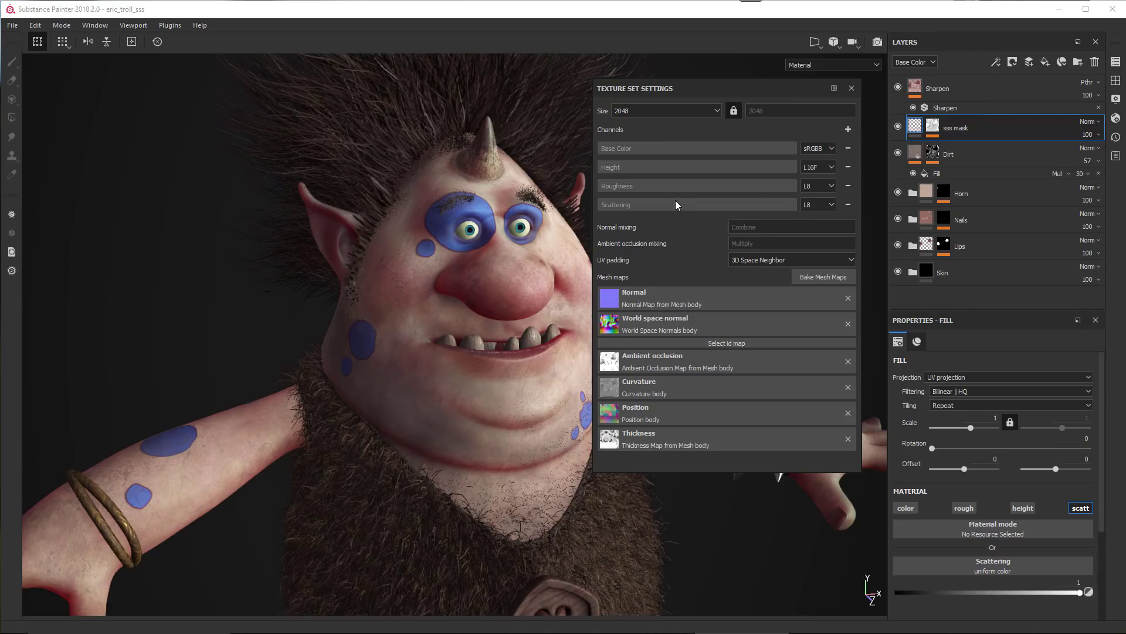
{"action": "left_click", "coordinate": [853, 88]}
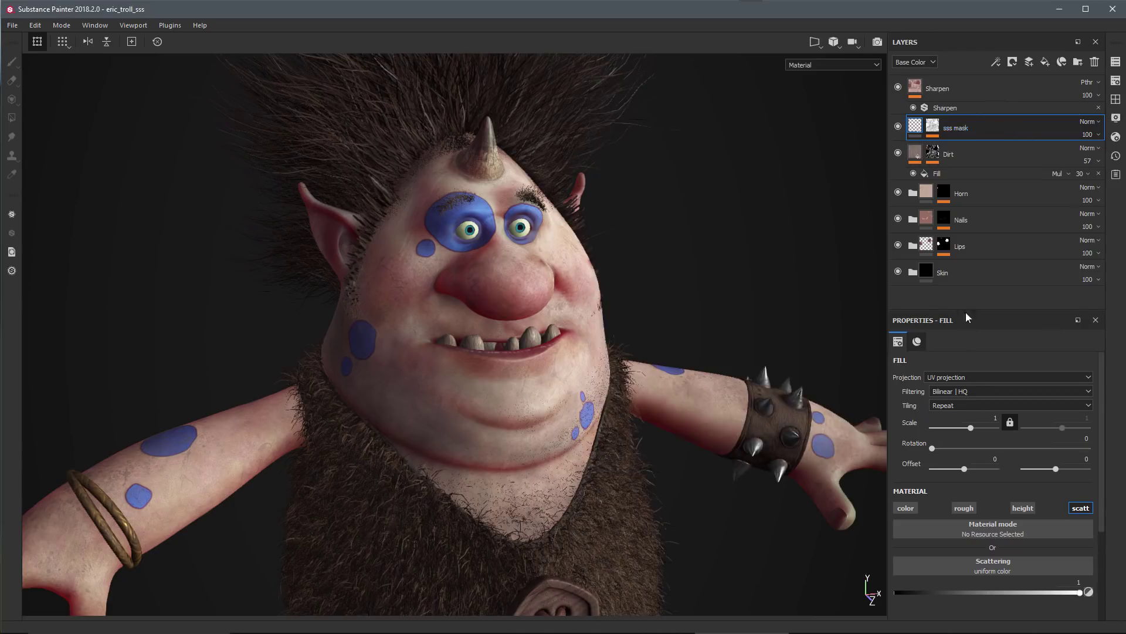
Step: Lower the sss mask fill's scattering value to 0 and restore it to 1
{"action": "left_click_drag", "start_coordinate": [966, 310], "coordinate": [966, 264]}
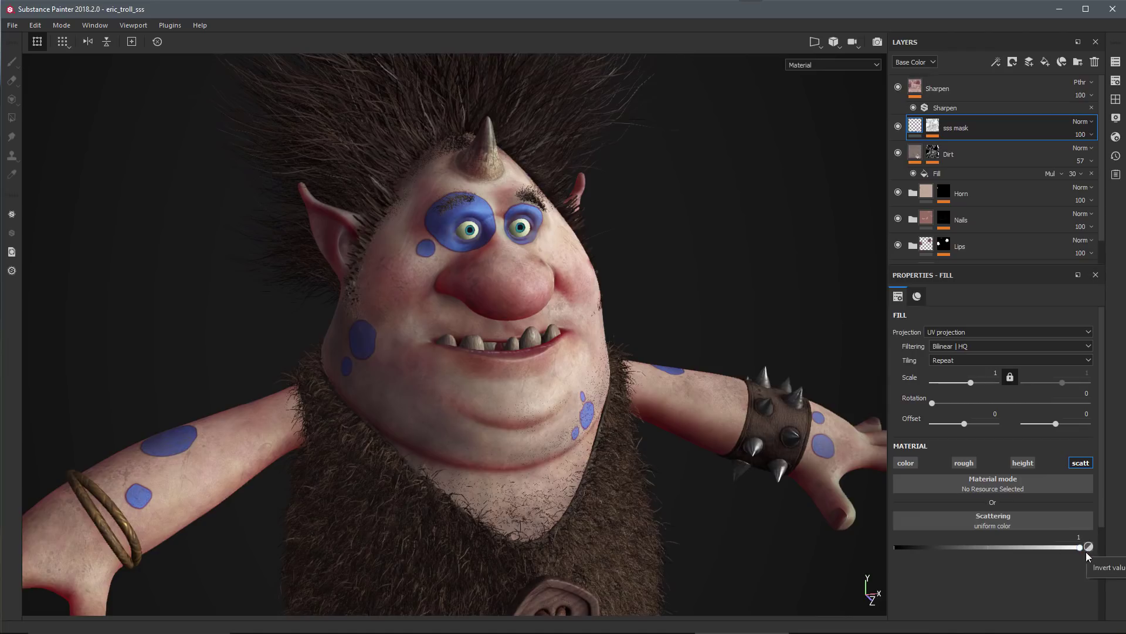
{"action": "left_click_drag", "start_coordinate": [1081, 551], "coordinate": [842, 551]}
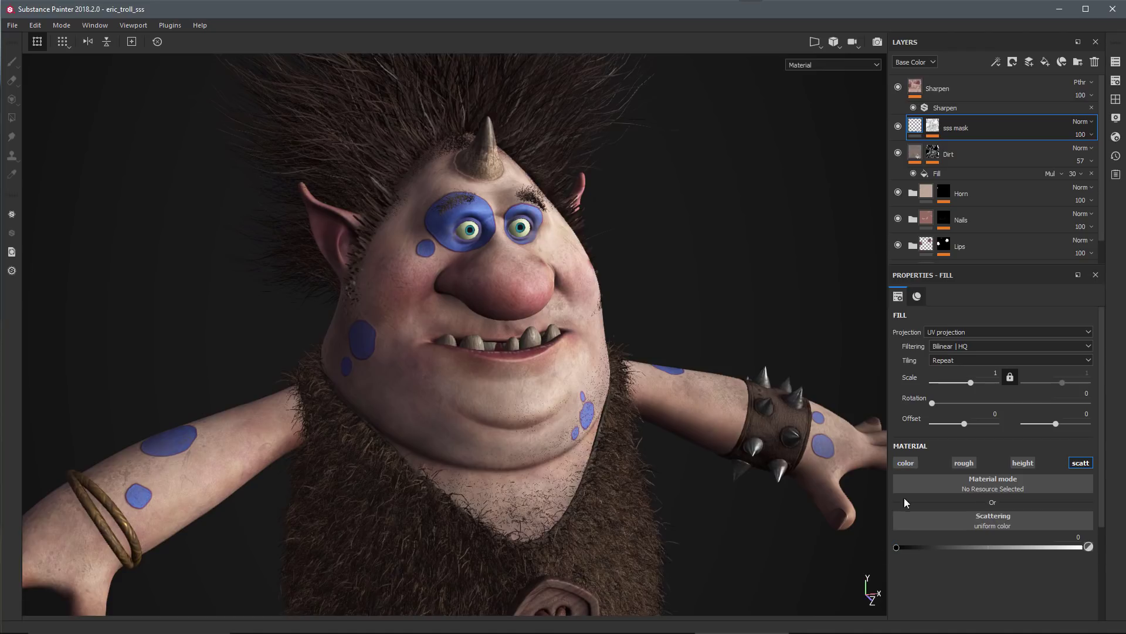
{"action": "left_click_drag", "start_coordinate": [895, 548], "coordinate": [1026, 585]}
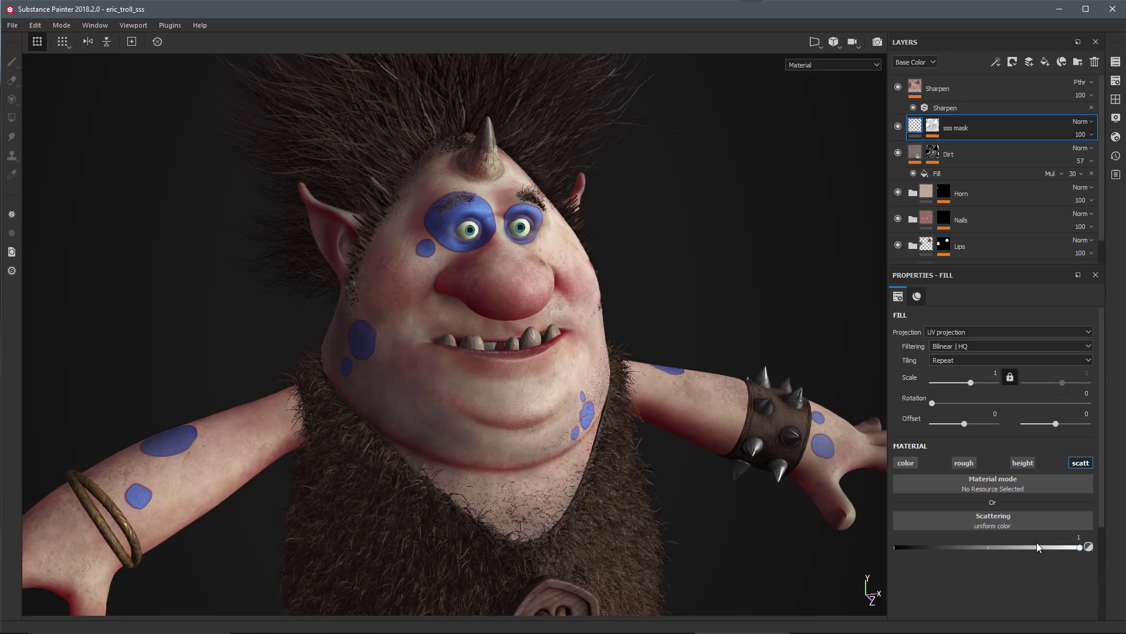
Step: Show the sss mask layer's mask in the viewport and isolate the body texture set to inspect it
{"action": "left_click", "coordinate": [933, 125]}
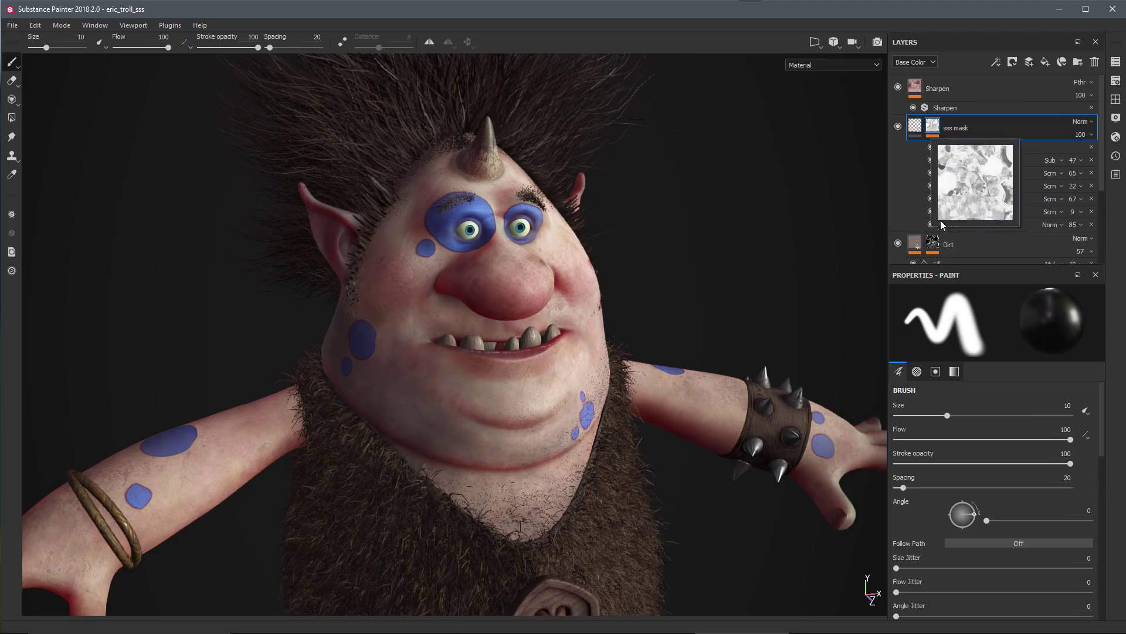
{"action": "left_click", "coordinate": [933, 130], "text": "alt"}
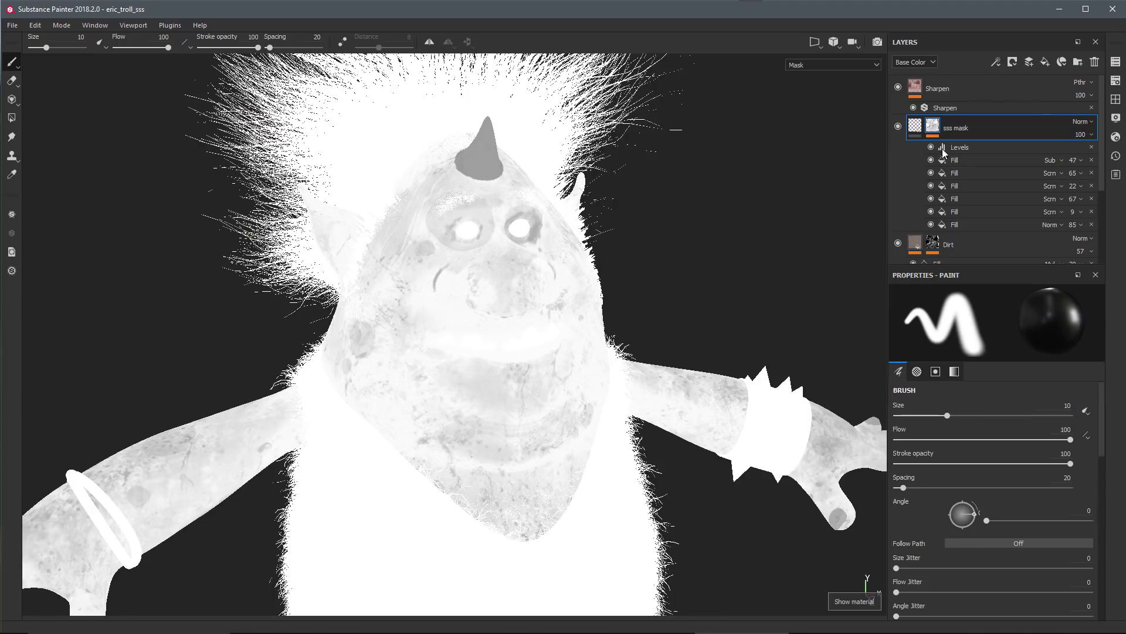
{"action": "left_click", "coordinate": [1116, 62]}
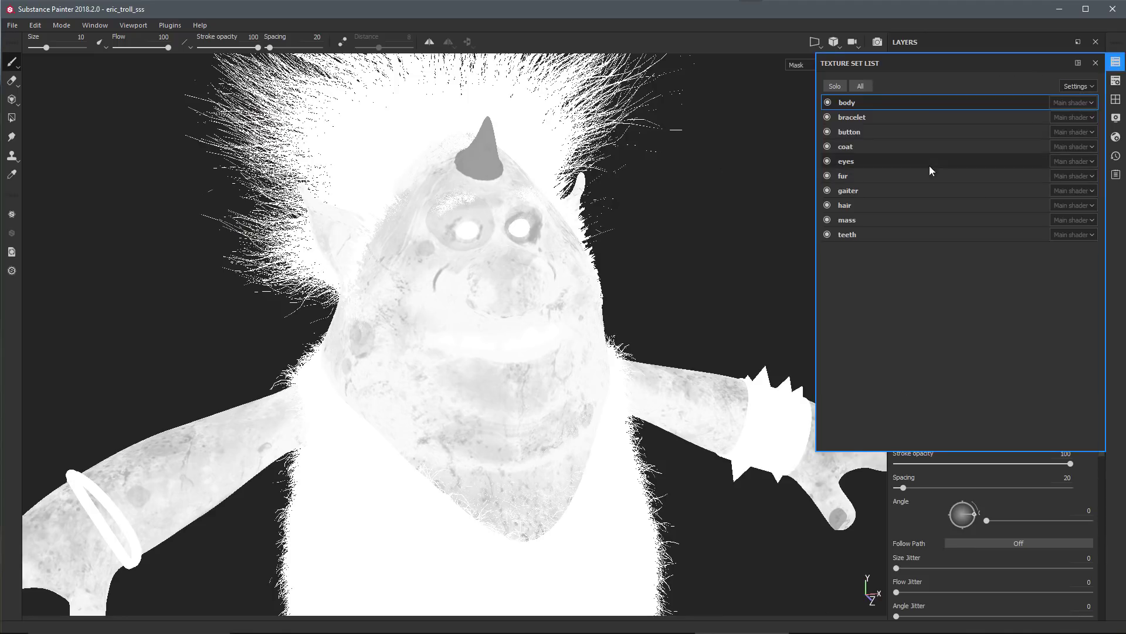
{"action": "left_click", "coordinate": [835, 86]}
{"action": "left_click", "coordinate": [1095, 63]}
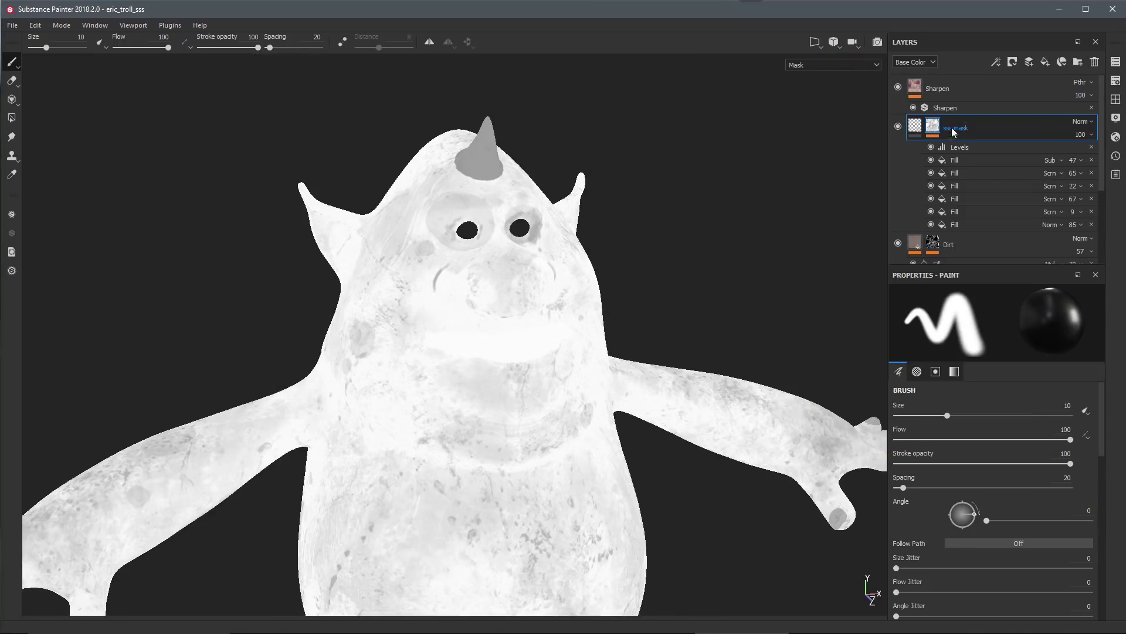
{"action": "scroll", "coordinate": [752, 237], "scroll_direction": "up", "scroll_amount": 2}
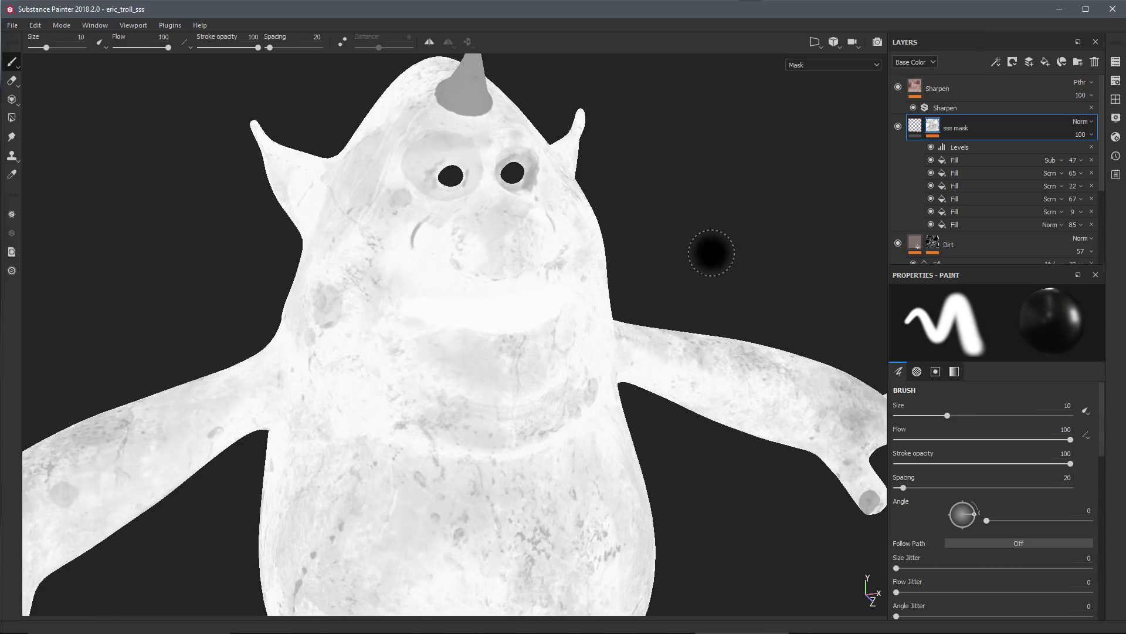
Step: View the Scattering channel alone, compare it with the mask, and return to the Material view with the sss mask fill selected
{"action": "left_click", "coordinate": [828, 66]}
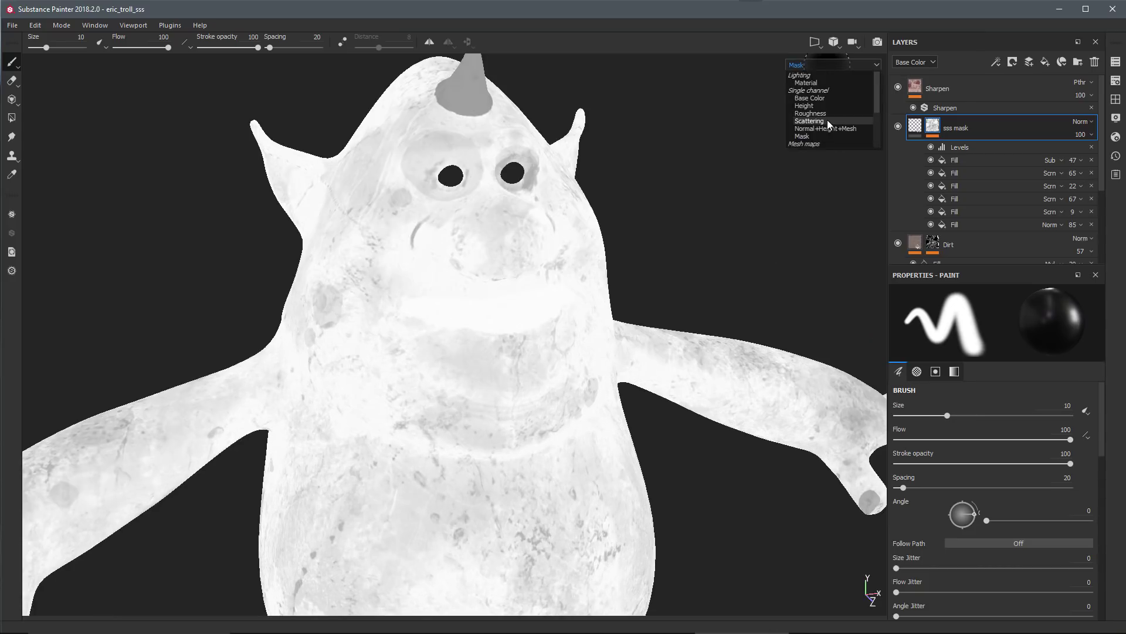
{"action": "left_click", "coordinate": [827, 121]}
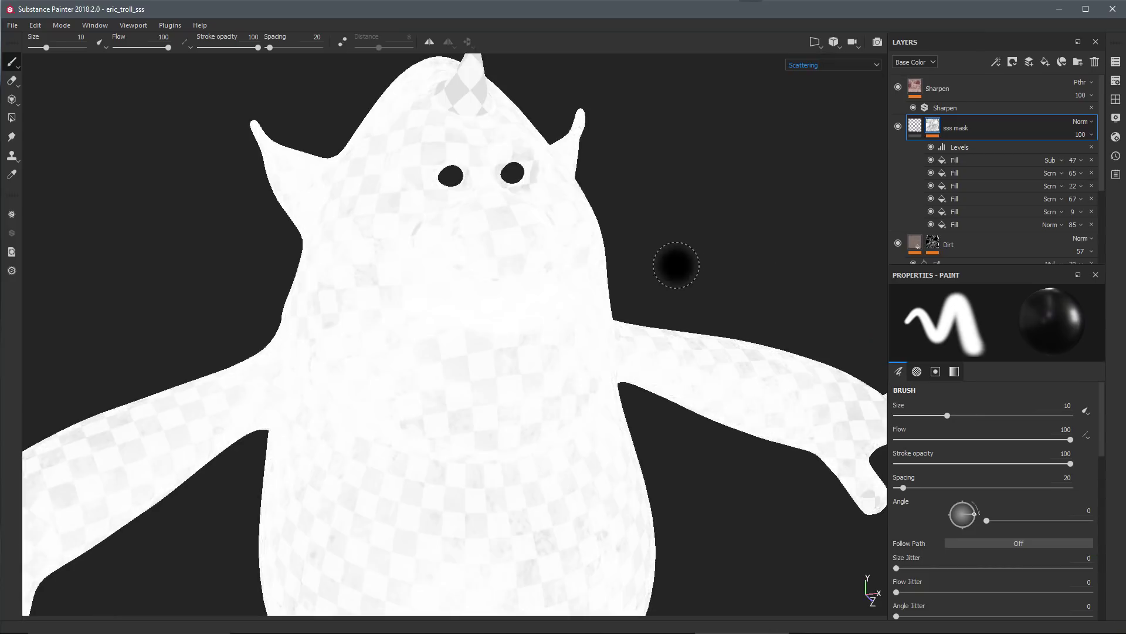
{"action": "key", "text": "m"}
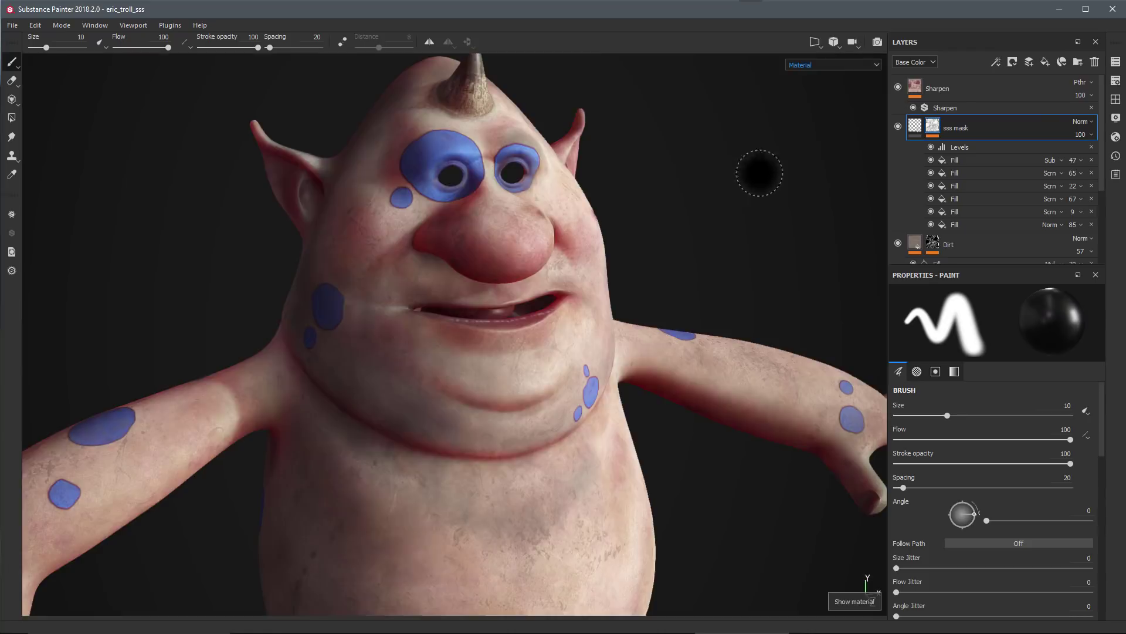
{"action": "key", "text": "m"}
{"action": "left_click_drag", "start_coordinate": [642, 340], "coordinate": [540, 329], "text": "alt"}
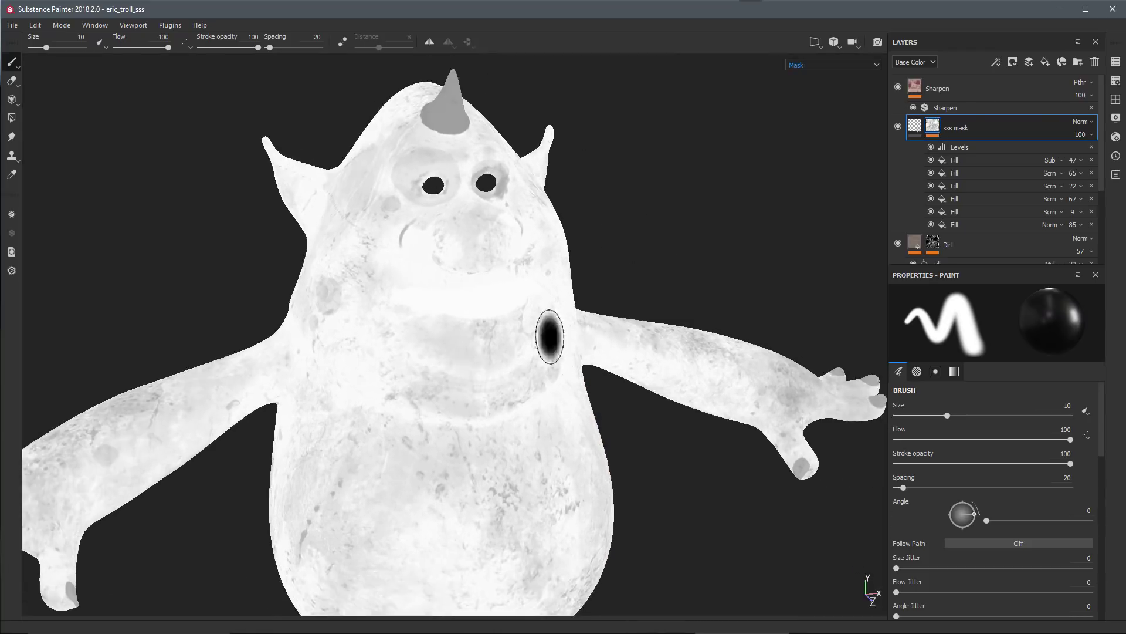
{"action": "left_click", "coordinate": [915, 125]}
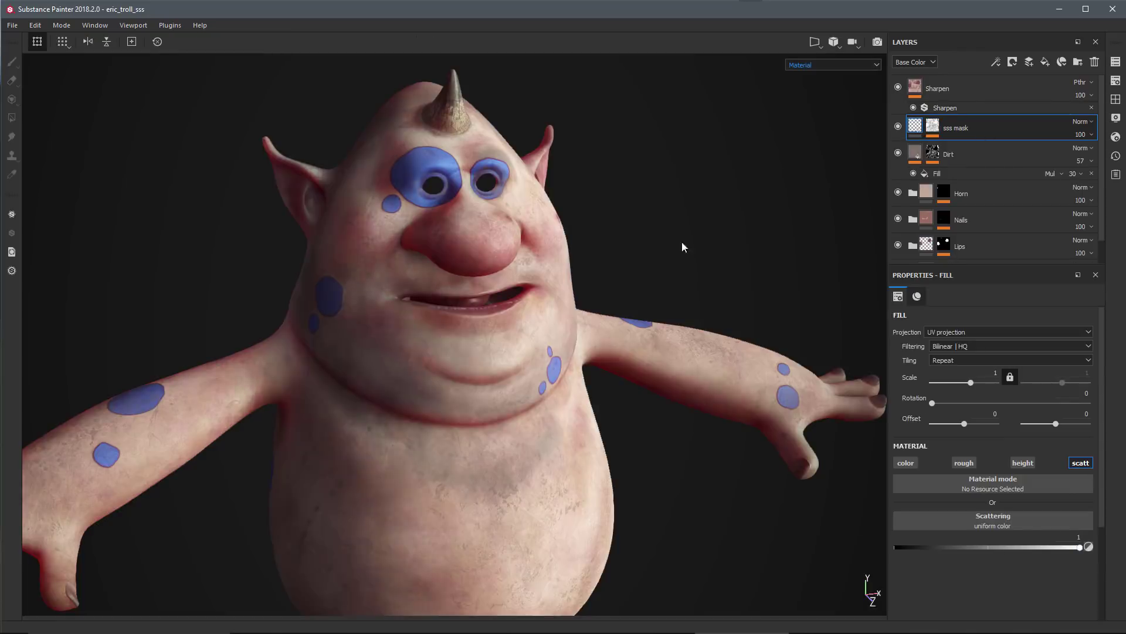
{"action": "right_click_drag", "start_coordinate": [616, 254], "coordinate": [698, 247], "text": "alt"}
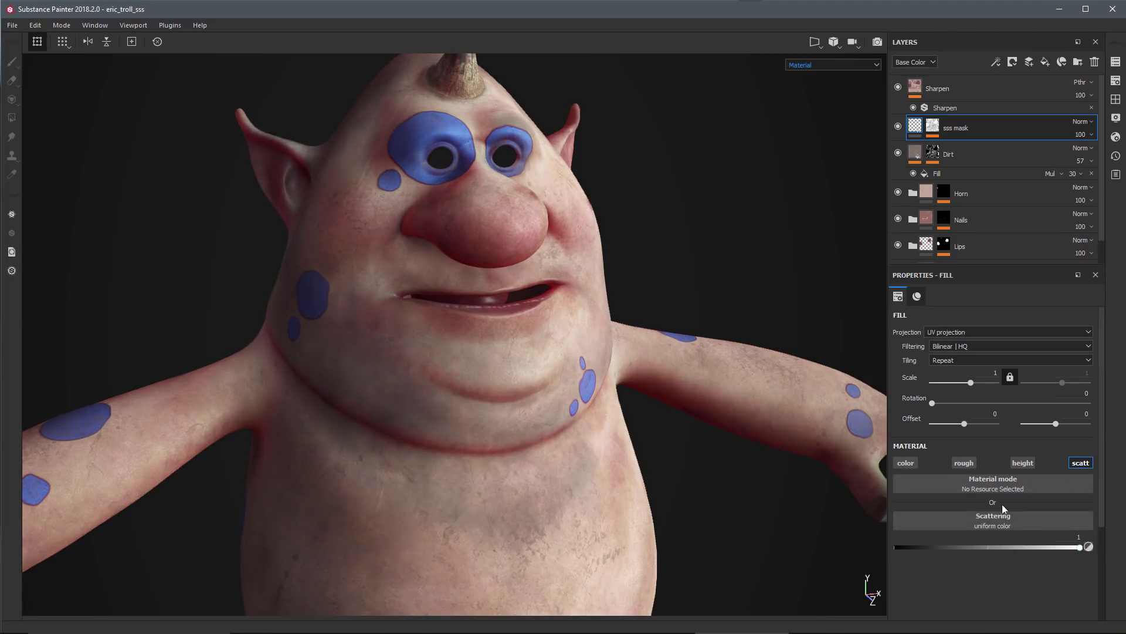
Step: Review the main shader's scattering types, Translucent and Skin, and keep Skin for the body
{"action": "left_click", "coordinate": [1115, 137]}
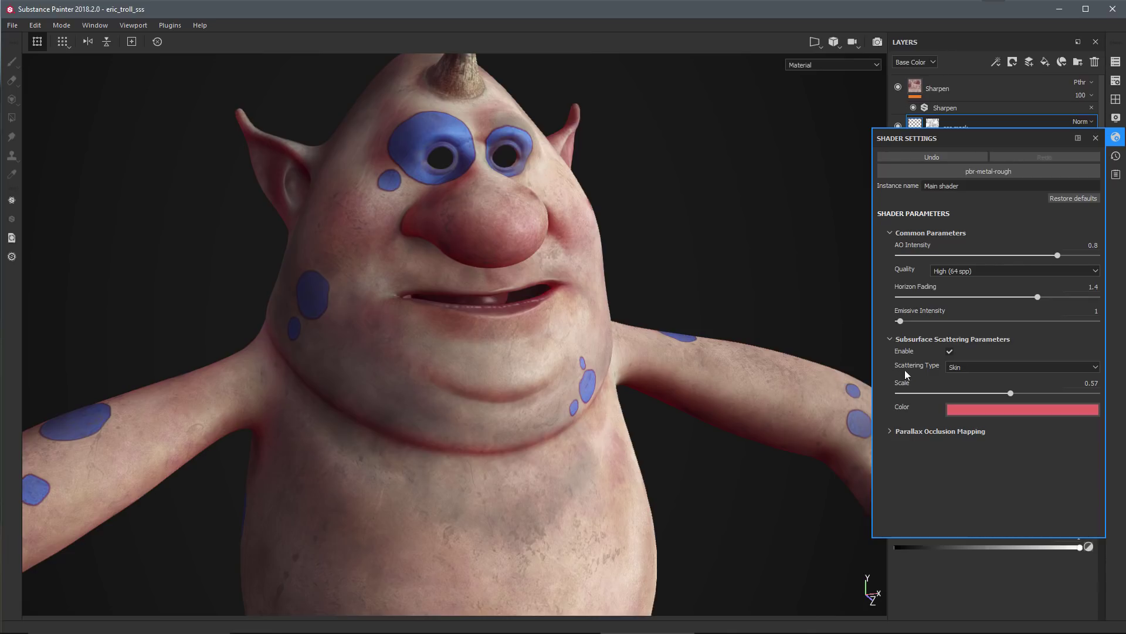
{"action": "left_click", "coordinate": [1002, 367]}
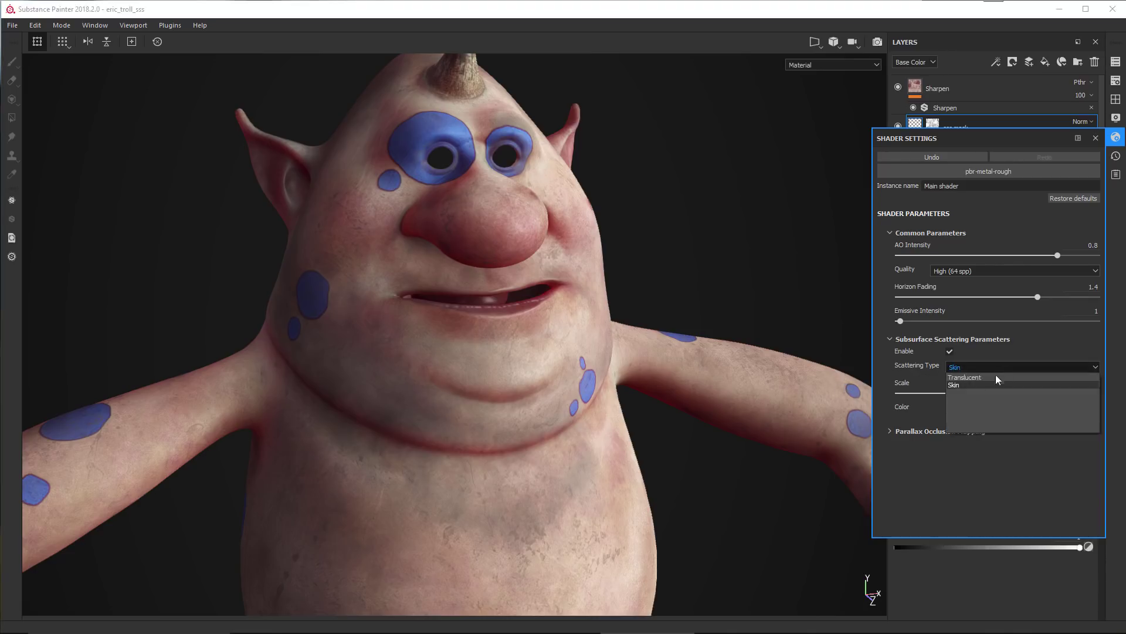
{"action": "left_click", "coordinate": [986, 367]}
{"action": "left_click", "coordinate": [981, 365]}
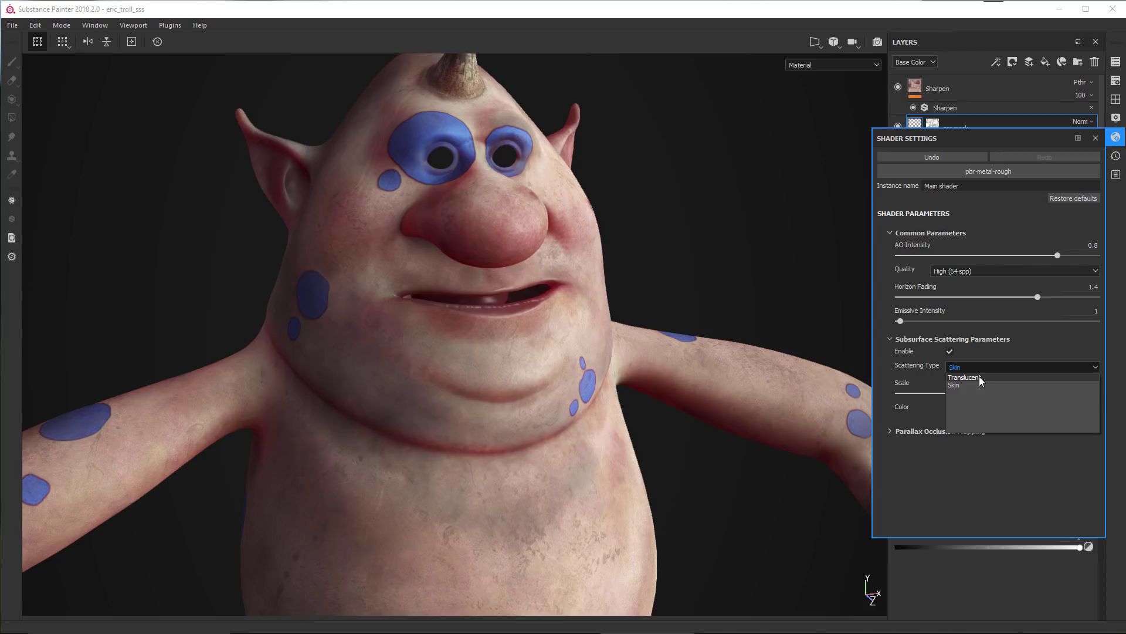
{"action": "left_click", "coordinate": [995, 451]}
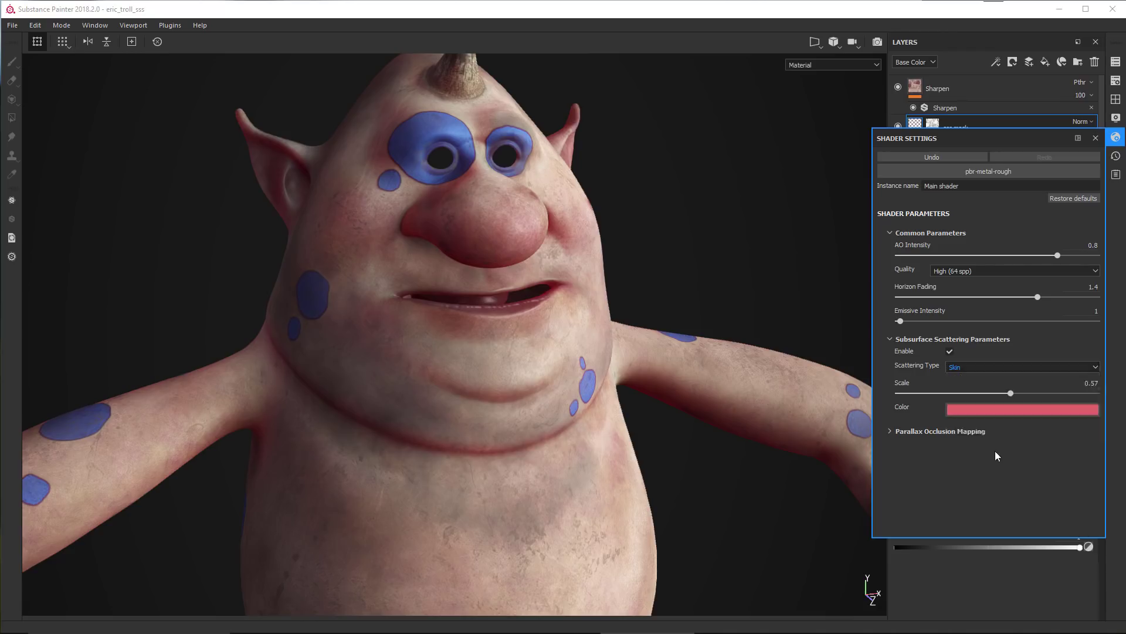
{"action": "left_click", "coordinate": [970, 364]}
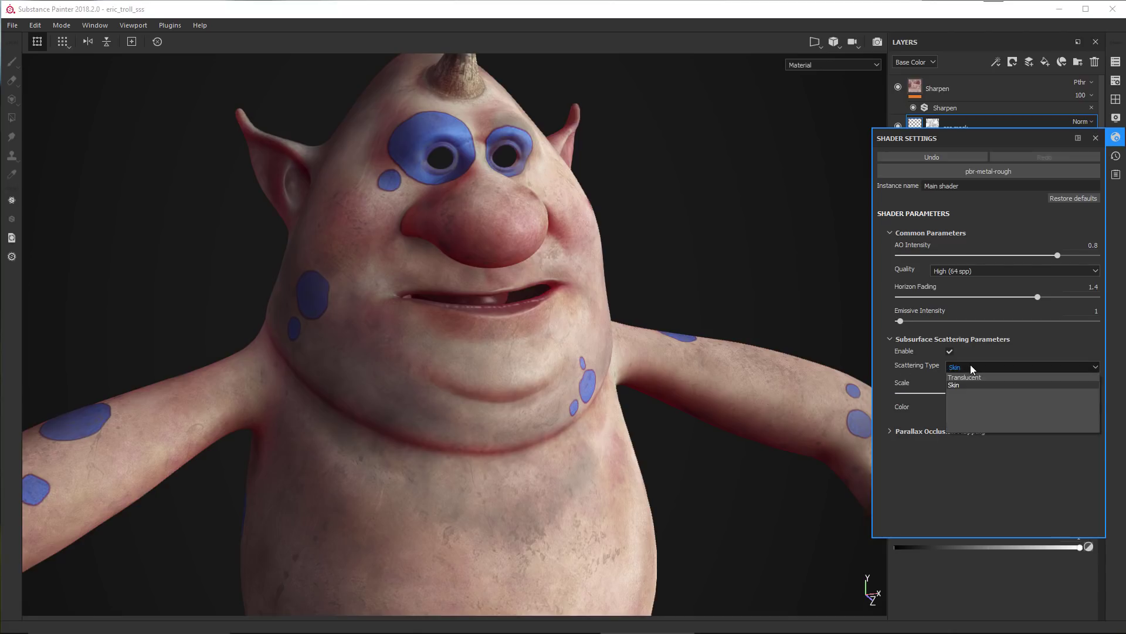
{"action": "left_click", "coordinate": [949, 386]}
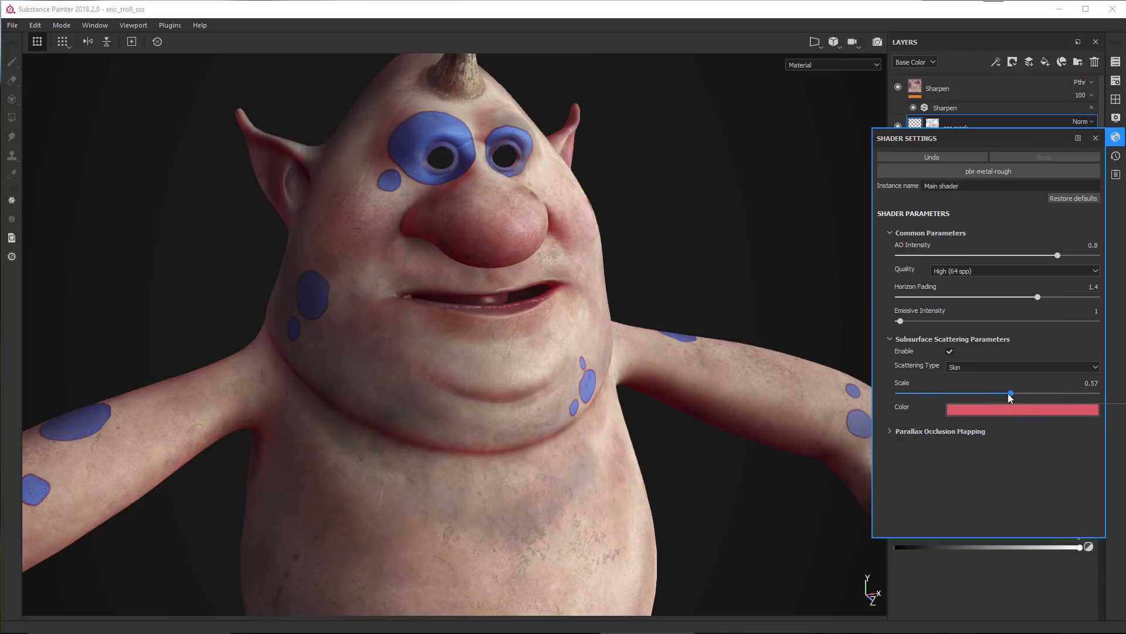
Step: Set the main shader's subsurface scattering scale to 0.81 and check its scattering color
{"action": "mouse_move", "coordinate": [1009, 393]}
{"action": "left_mouse_down"}
{"action": "mouse_move", "coordinate": [913, 393]}
{"action": "mouse_move", "coordinate": [1023, 393]}
{"action": "mouse_move", "coordinate": [1047, 404]}
{"action": "mouse_move", "coordinate": [1017, 404]}
{"action": "mouse_move", "coordinate": [1059, 409]}
{"action": "left_mouse_up"}
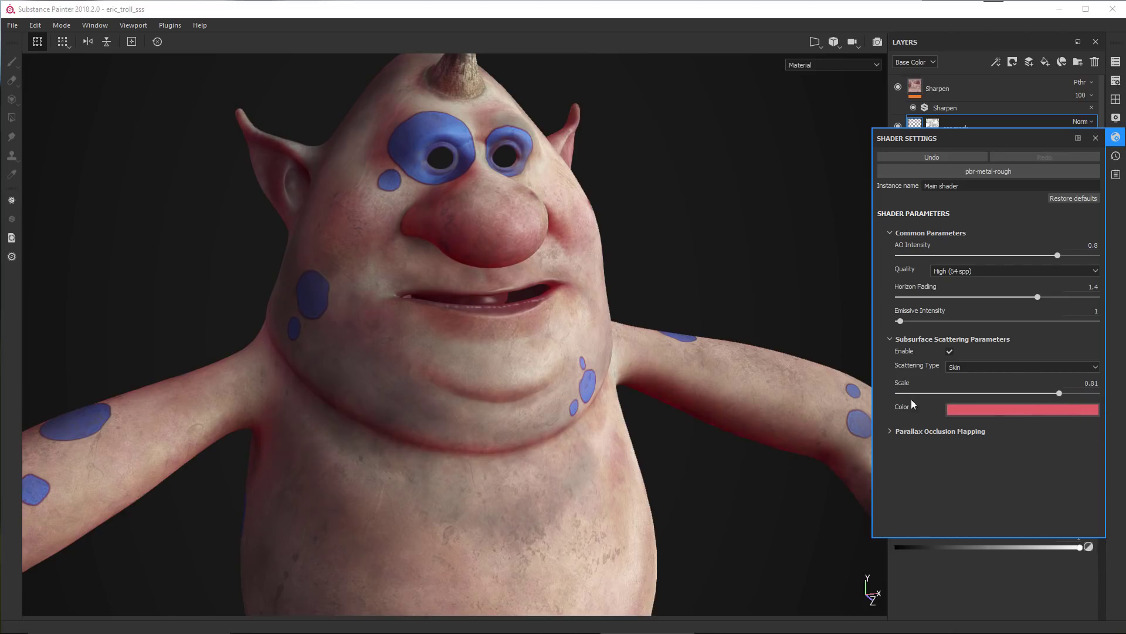
{"action": "left_click", "coordinate": [969, 410]}
{"action": "left_click", "coordinate": [981, 410]}
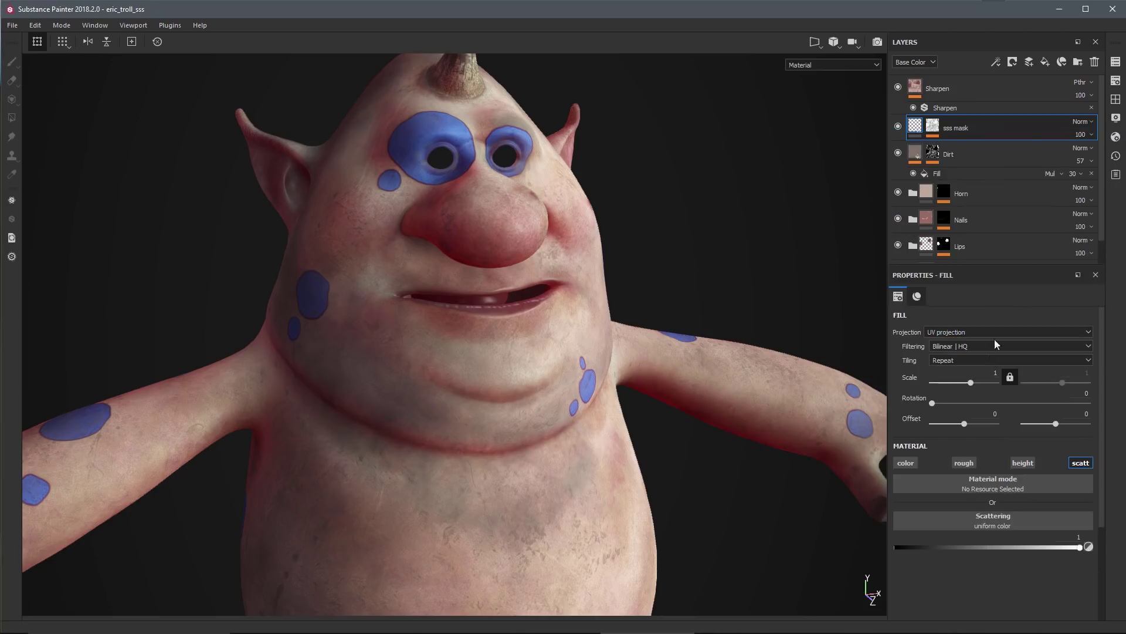
Step: Toggle Activate Subsurface Scattering off and back on in the display settings to compare the viewport rendering
{"action": "left_click", "coordinate": [1116, 118]}
{"action": "scroll", "coordinate": [1004, 272], "scroll_direction": "up", "scroll_amount": 3}
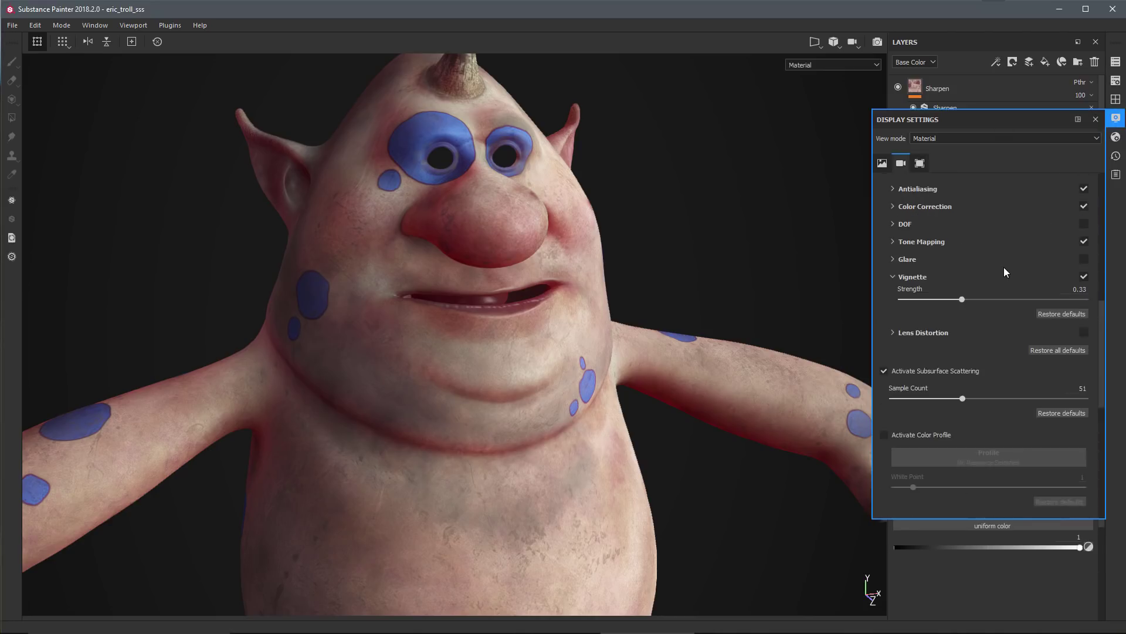
{"action": "scroll", "coordinate": [985, 312], "scroll_direction": "down", "scroll_amount": 2}
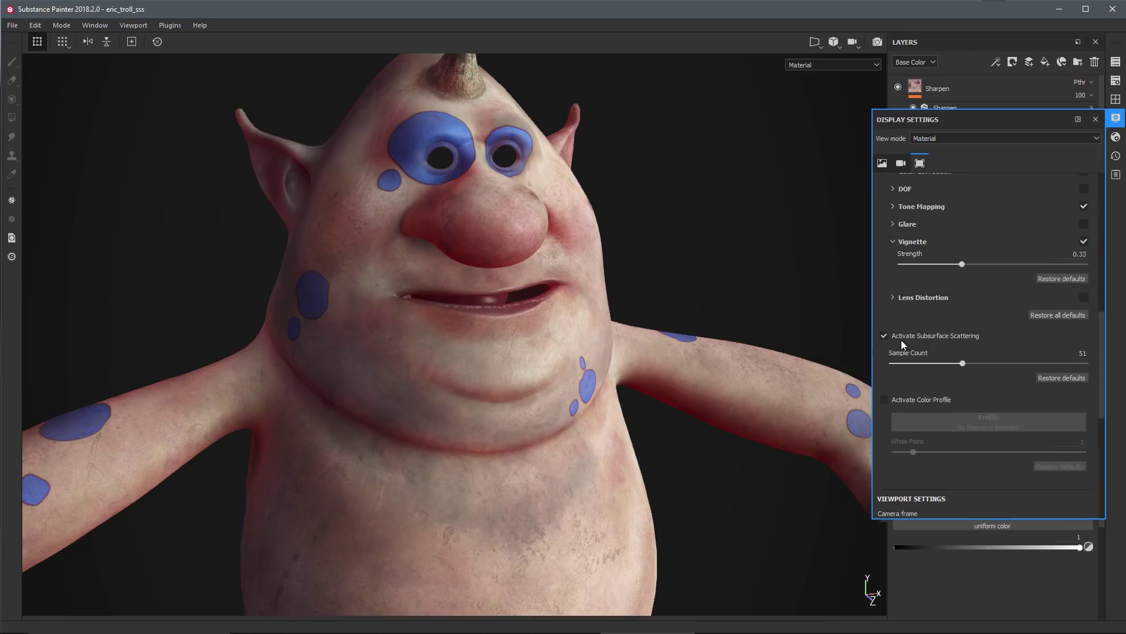
{"action": "mouse_move", "coordinate": [970, 332]}
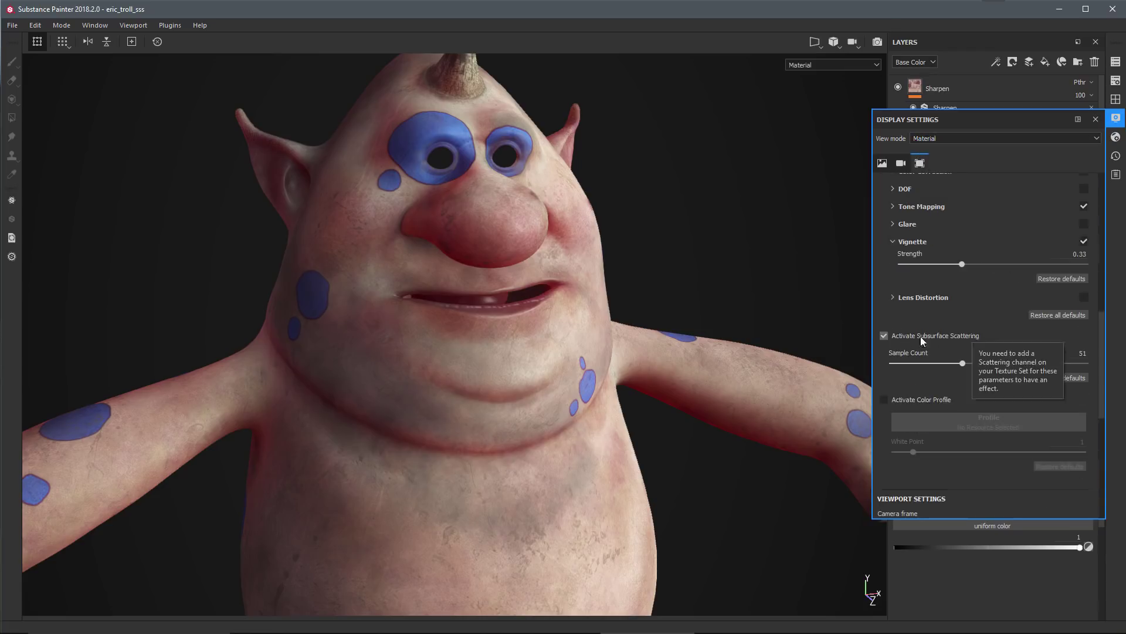
{"action": "left_click", "coordinate": [885, 335]}
{"action": "left_click", "coordinate": [885, 335]}
{"action": "left_click", "coordinate": [885, 336]}
{"action": "left_click", "coordinate": [885, 336]}
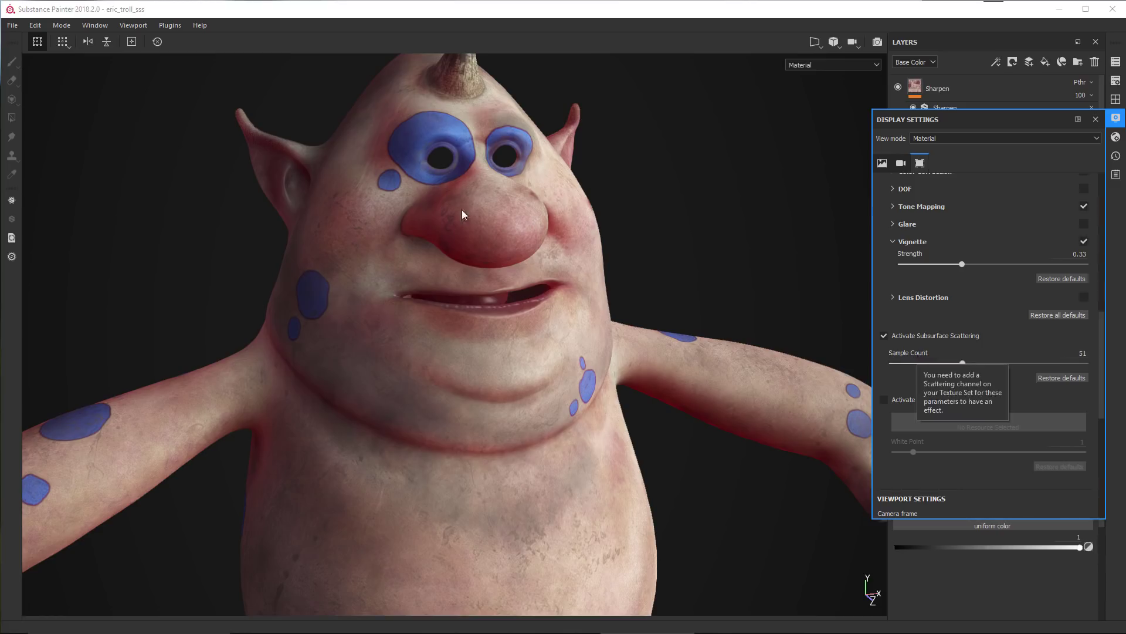
Step: Lower the Subsurface Scattering sample count to 4 and inspect the troll's face up close
{"action": "left_click_drag", "start_coordinate": [542, 237], "coordinate": [593, 350], "text": "alt"}
{"action": "scroll", "coordinate": [581, 329], "scroll_direction": "up", "scroll_amount": 3}
{"action": "left_click_drag", "start_coordinate": [962, 363], "coordinate": [893, 363]}
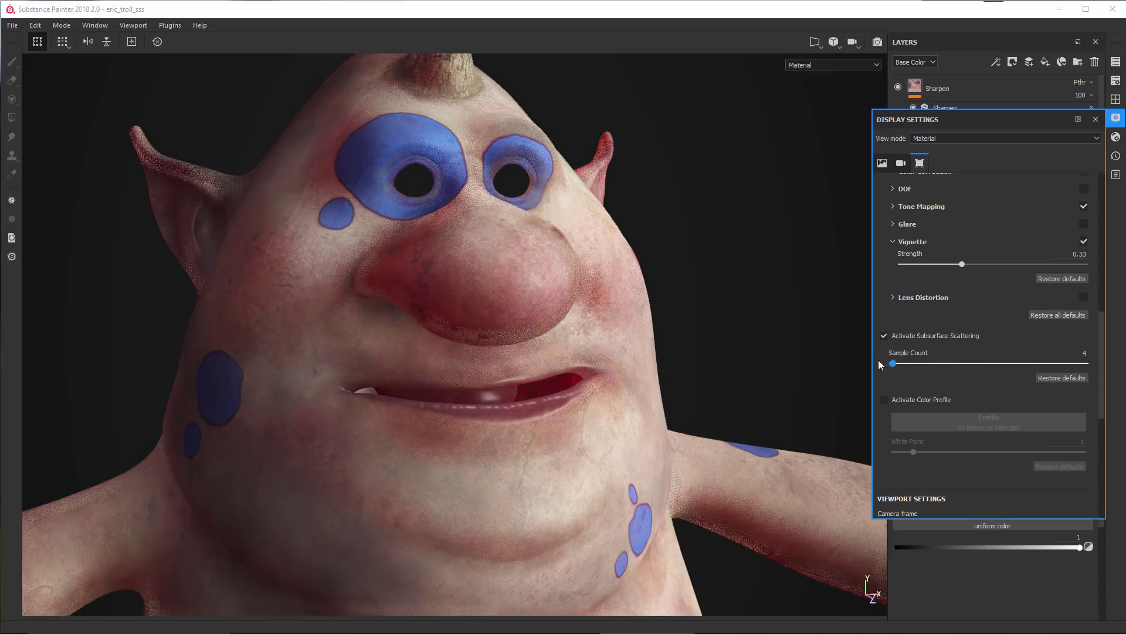
{"action": "left_click_drag", "start_coordinate": [612, 315], "coordinate": [548, 269], "text": "alt"}
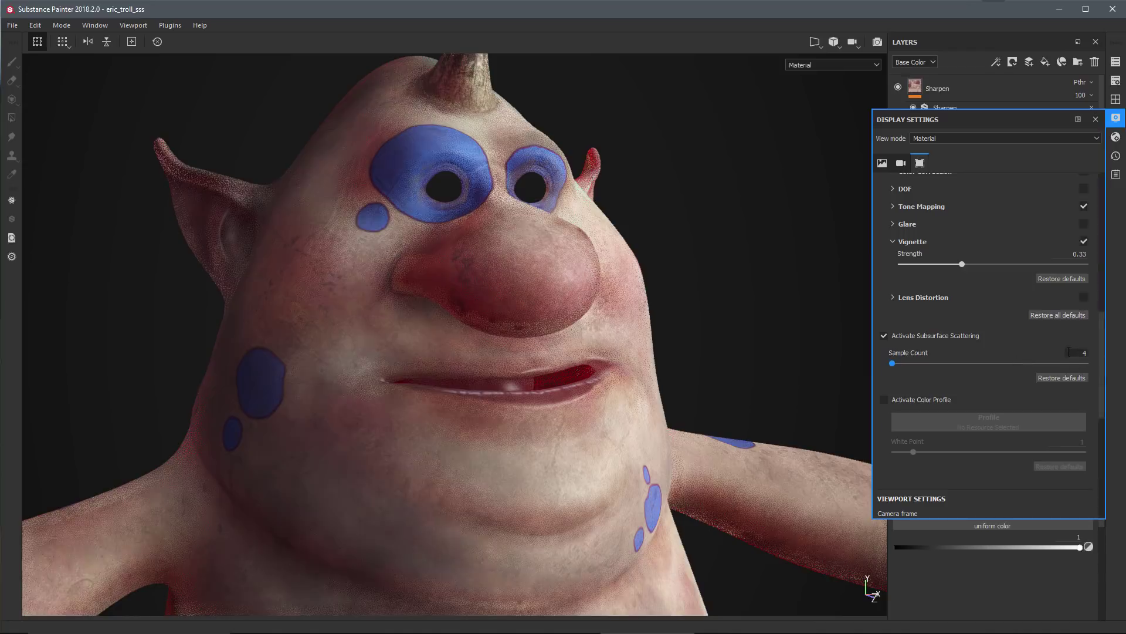
Step: Raise the Subsurface Scattering sample count, trying 57 and 51, and settle on 36 while checking the skin
{"action": "left_click_drag", "start_coordinate": [894, 363], "coordinate": [971, 375]}
{"action": "left_click_drag", "start_coordinate": [620, 336], "coordinate": [563, 293], "text": "alt"}
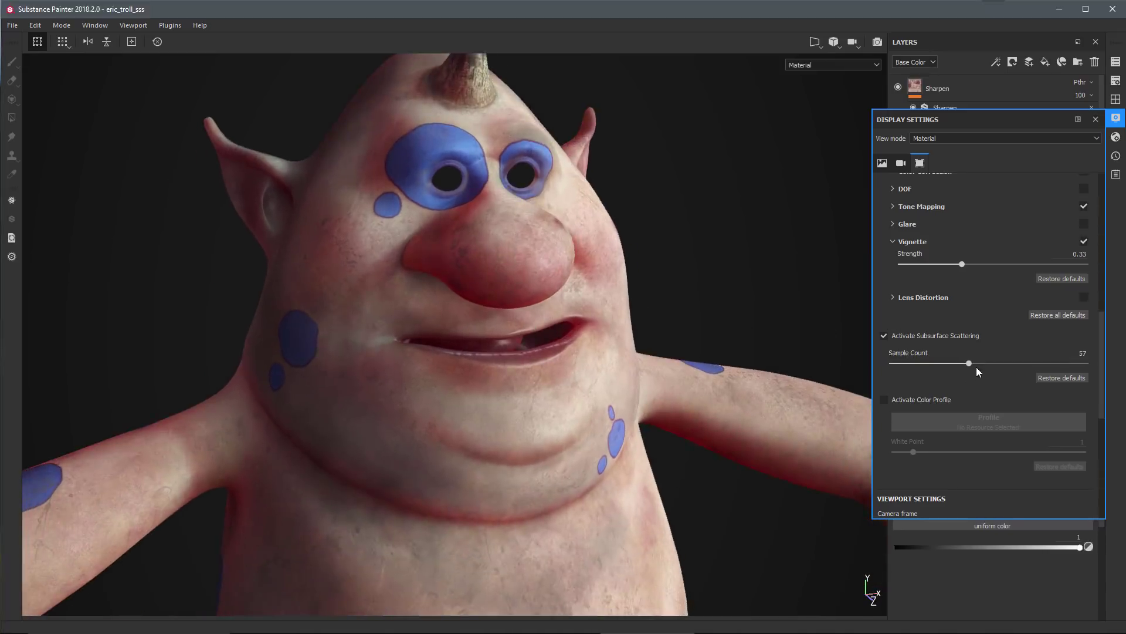
{"action": "mouse_move", "coordinate": [969, 364]}
{"action": "left_mouse_down"}
{"action": "mouse_move", "coordinate": [1025, 364]}
{"action": "mouse_move", "coordinate": [963, 364]}
{"action": "left_mouse_up"}
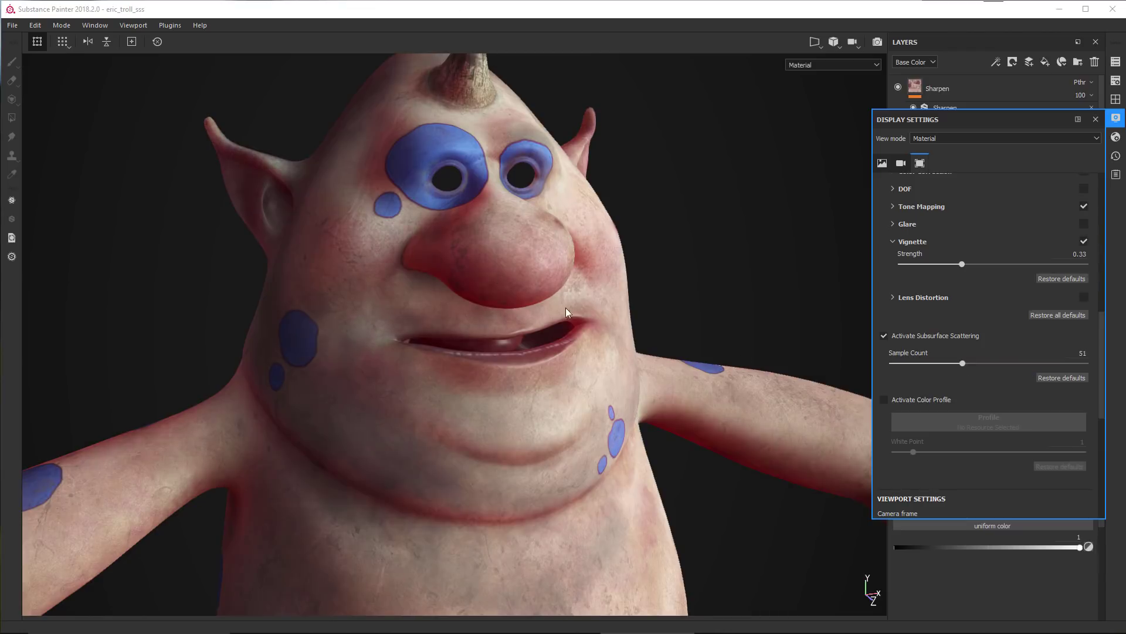
{"action": "left_click_drag", "start_coordinate": [963, 364], "coordinate": [923, 367]}
{"action": "left_click_drag", "start_coordinate": [396, 250], "coordinate": [591, 192], "text": "alt"}
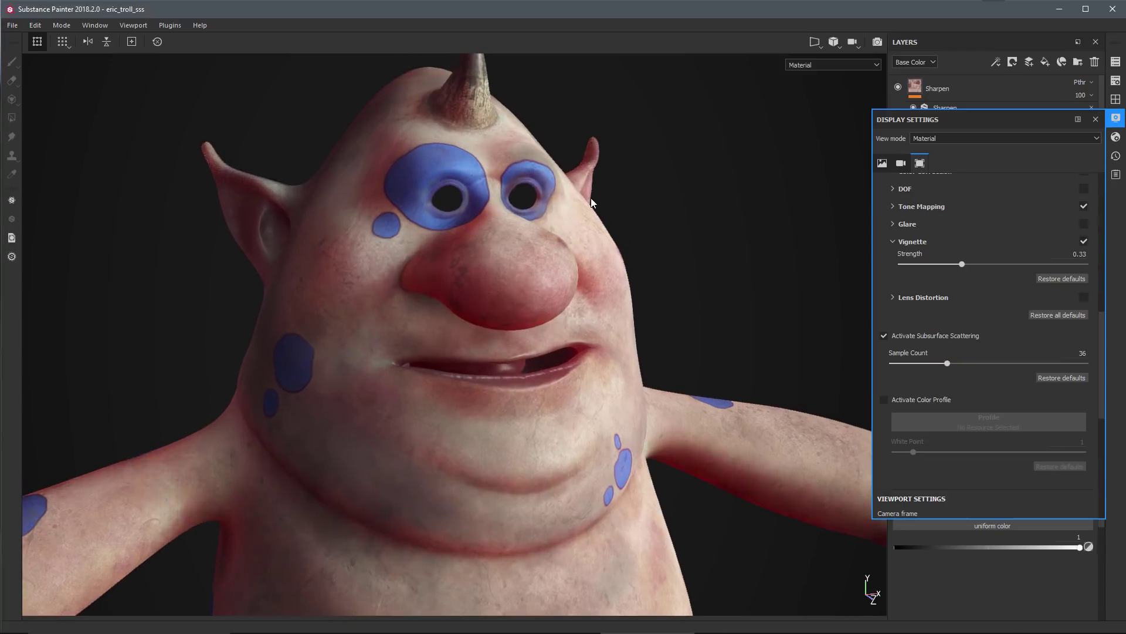
{"action": "left_click_drag", "start_coordinate": [512, 233], "coordinate": [621, 241], "text": "alt"}
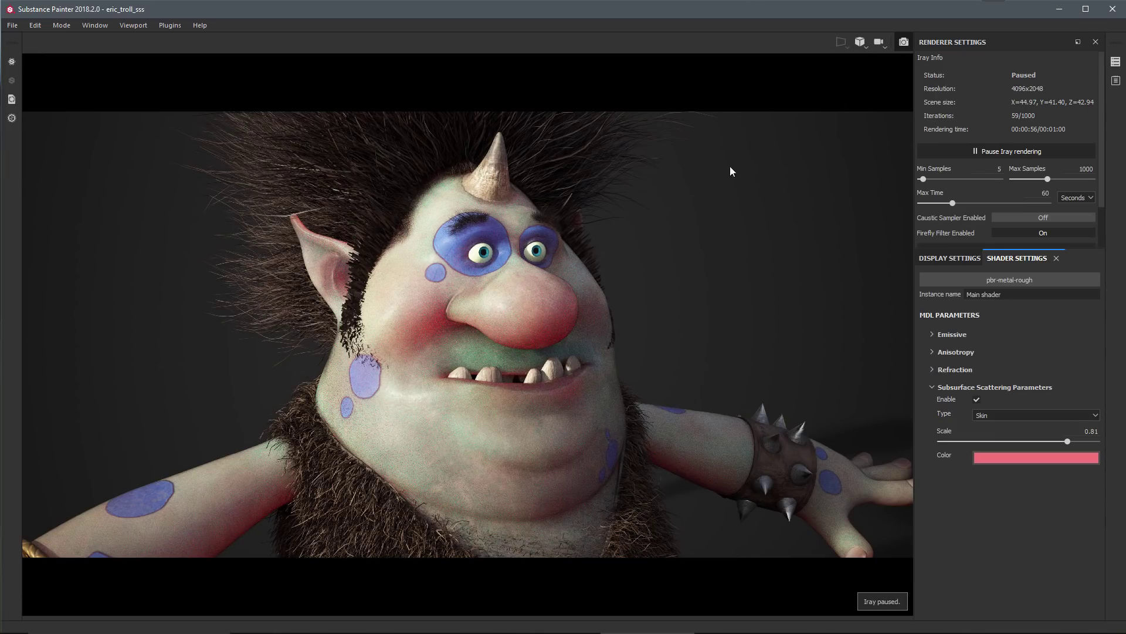
Step: Review the display settings and return to the main shader's subsurface scattering parameters beside the Iray render
{"action": "left_click", "coordinate": [945, 259]}
{"action": "left_click", "coordinate": [1020, 262]}
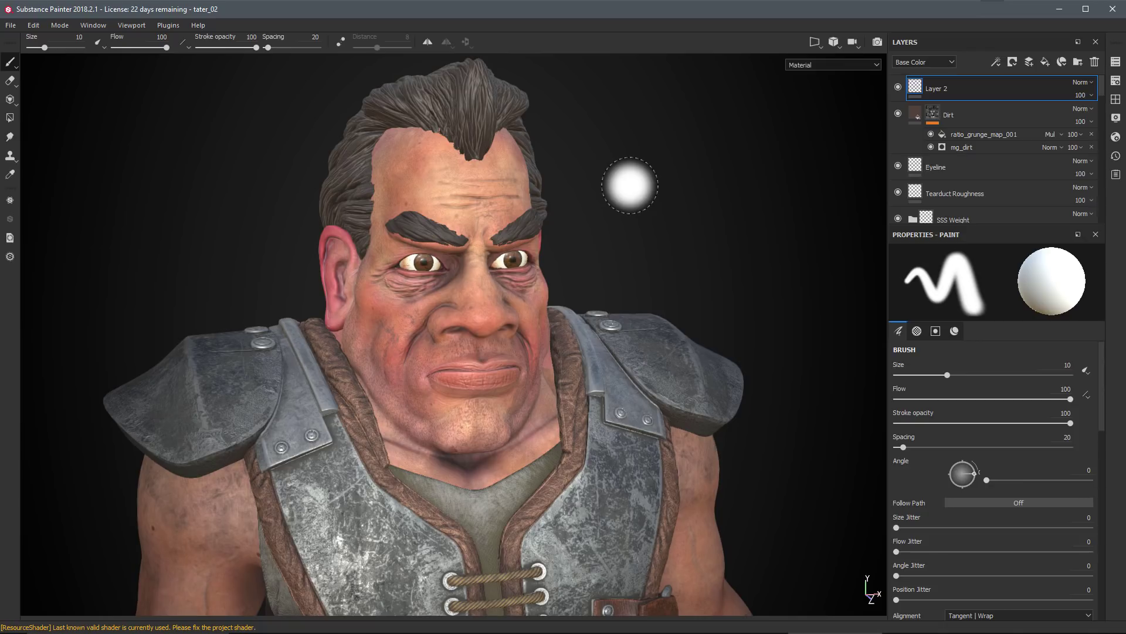
Step: Activate Subsurface Scattering in the display settings of the tater_02 project
{"action": "left_click", "coordinate": [1116, 119]}
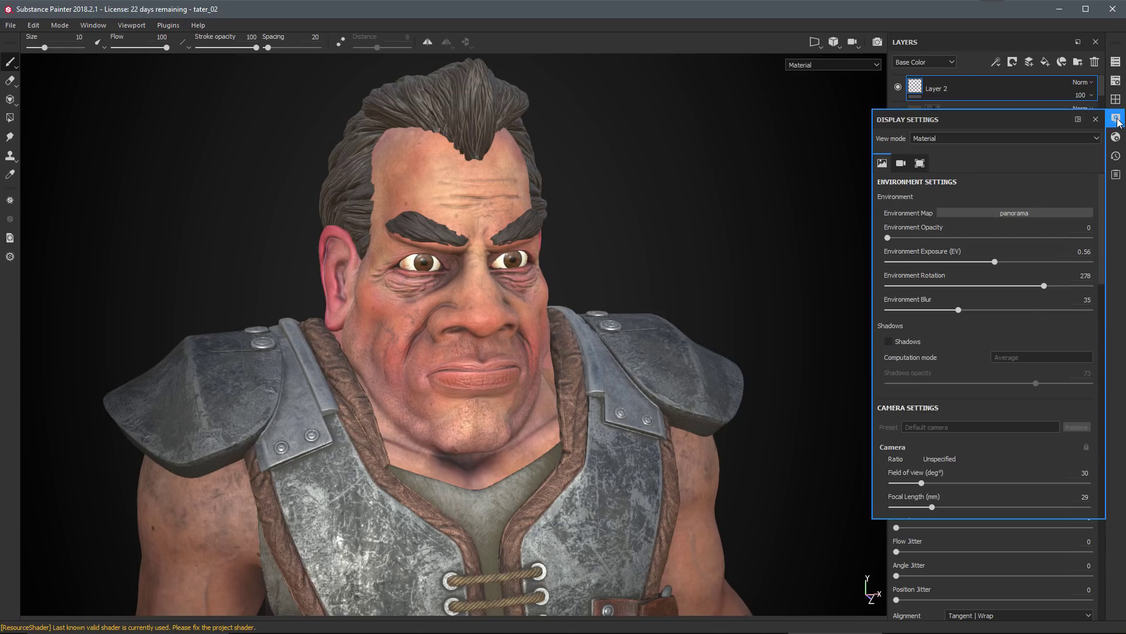
{"action": "scroll", "coordinate": [953, 355], "scroll_direction": "down", "scroll_amount": 10}
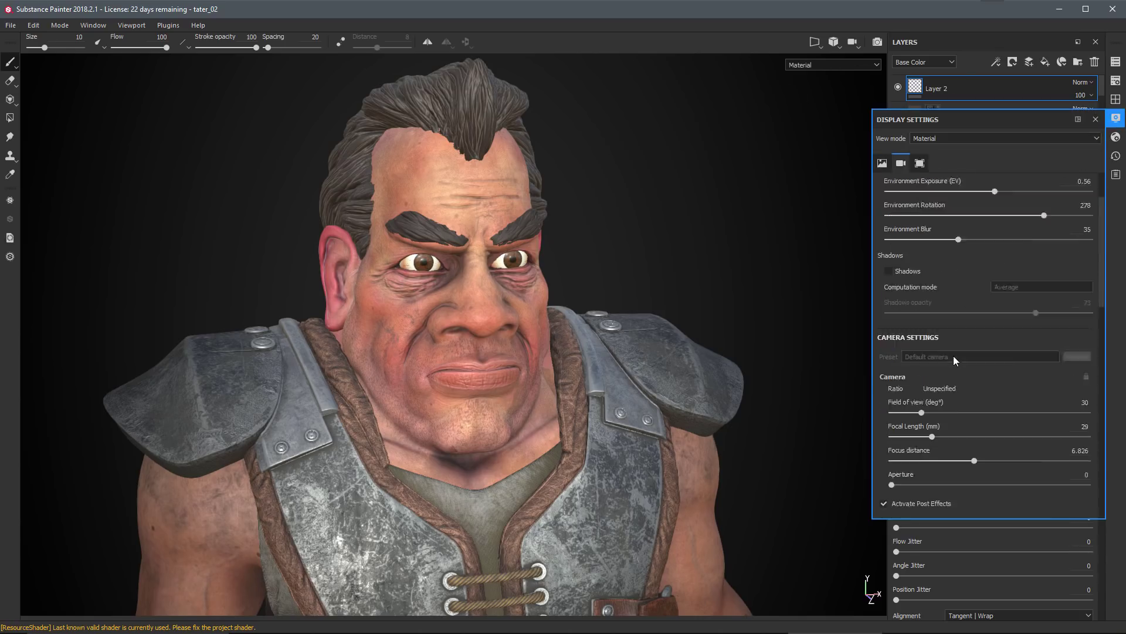
{"action": "scroll", "coordinate": [956, 373], "scroll_direction": "down", "scroll_amount": 1}
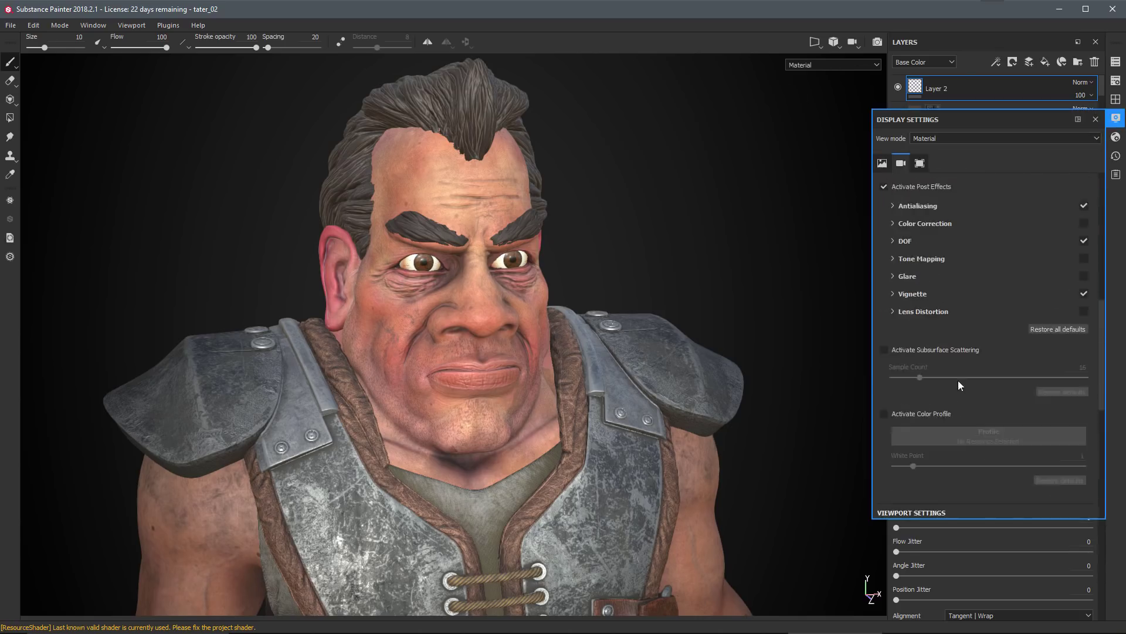
{"action": "left_click", "coordinate": [955, 351]}
{"action": "left_click", "coordinate": [884, 350]}
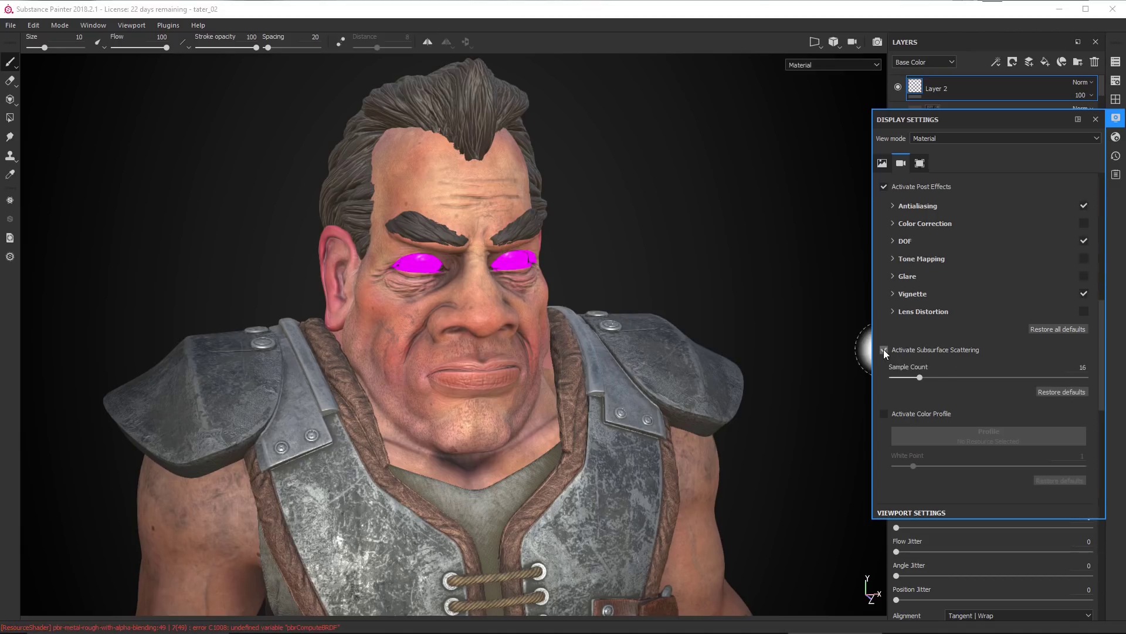
{"action": "left_click", "coordinate": [1096, 119]}
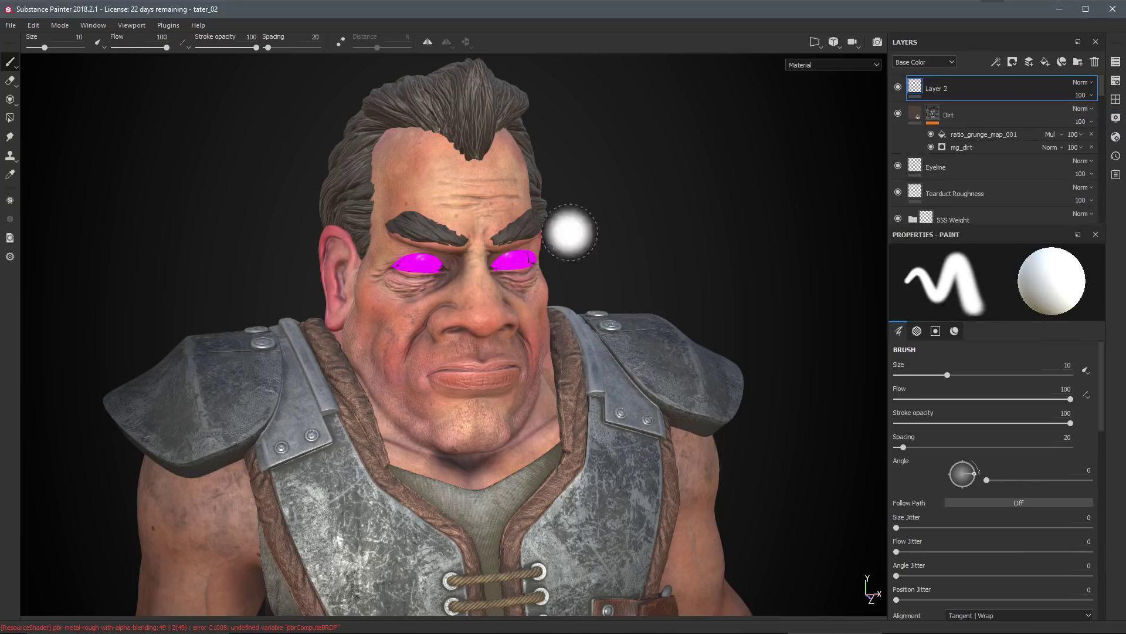
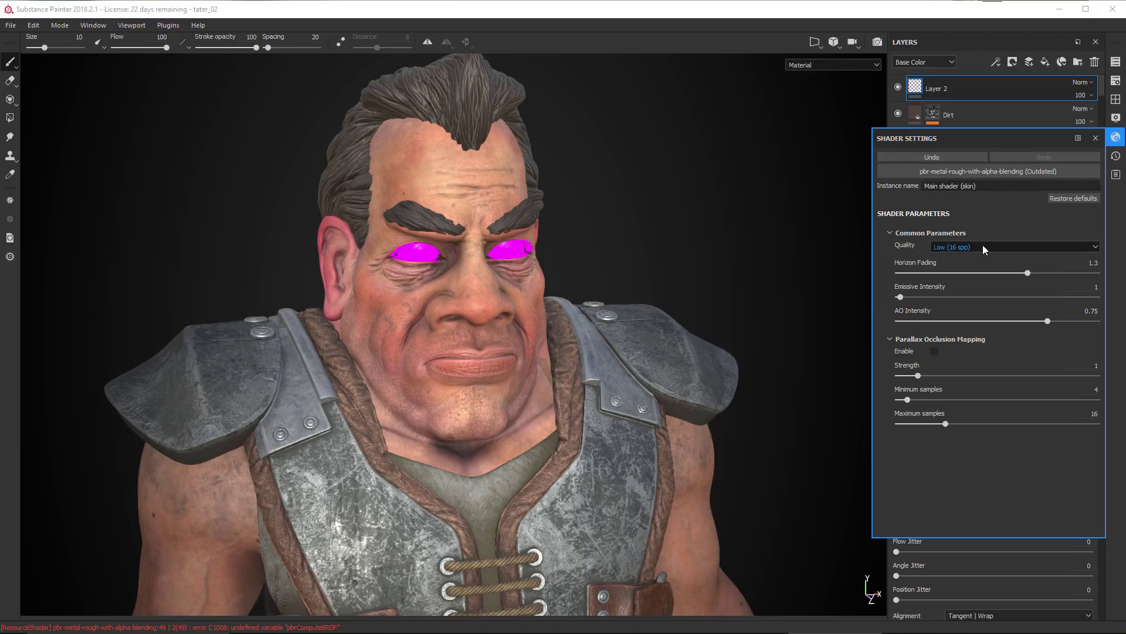
Step: Replace the outdated shader of the Main shader (skin) instance with pbr-metal-rough
{"action": "left_click", "coordinate": [991, 171]}
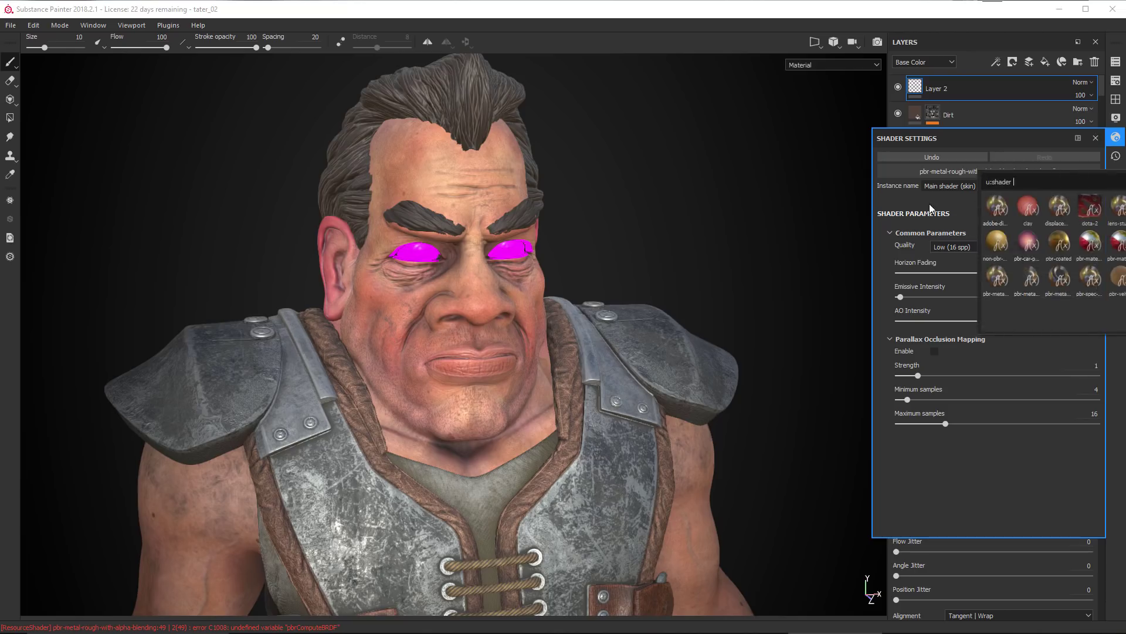
{"action": "left_click", "coordinate": [959, 170]}
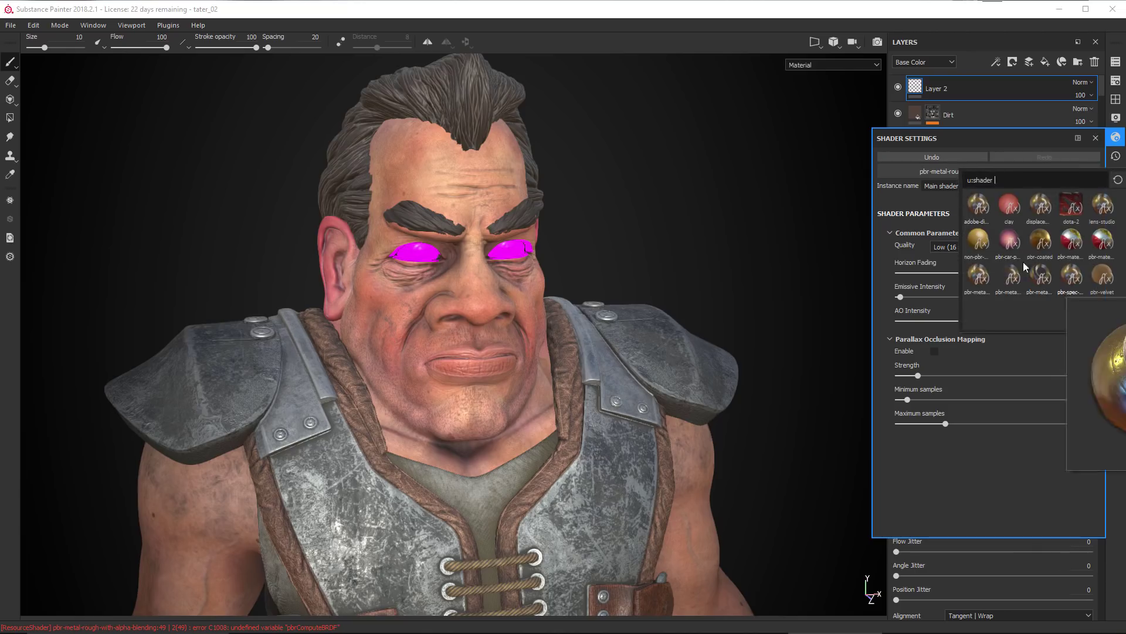
{"action": "left_click", "coordinate": [981, 276]}
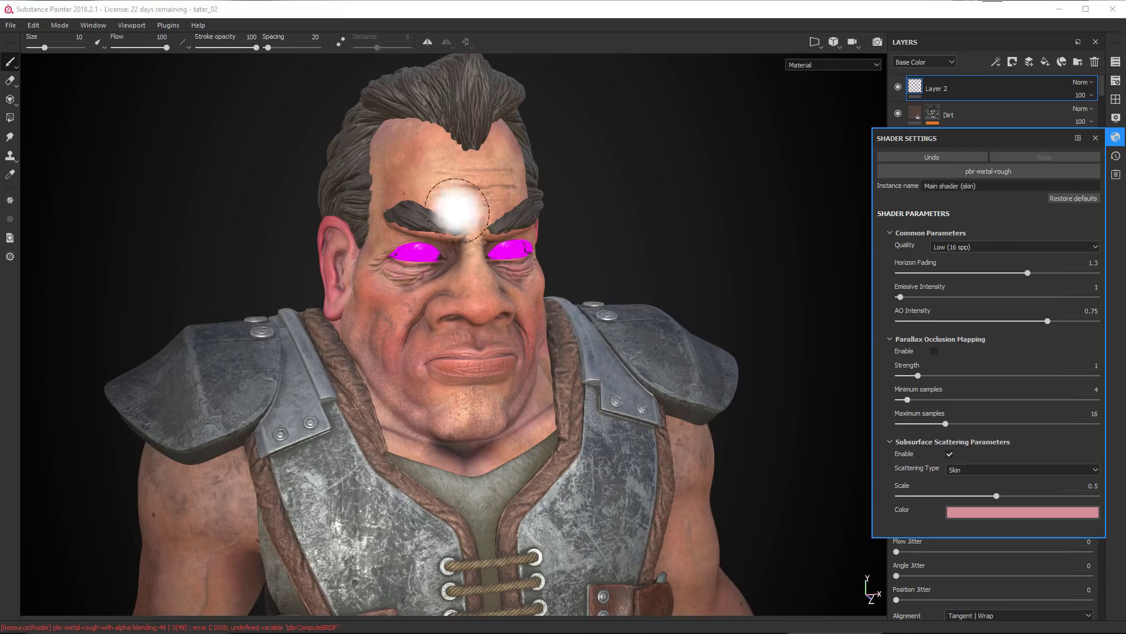
{"action": "left_click", "coordinate": [1095, 139]}
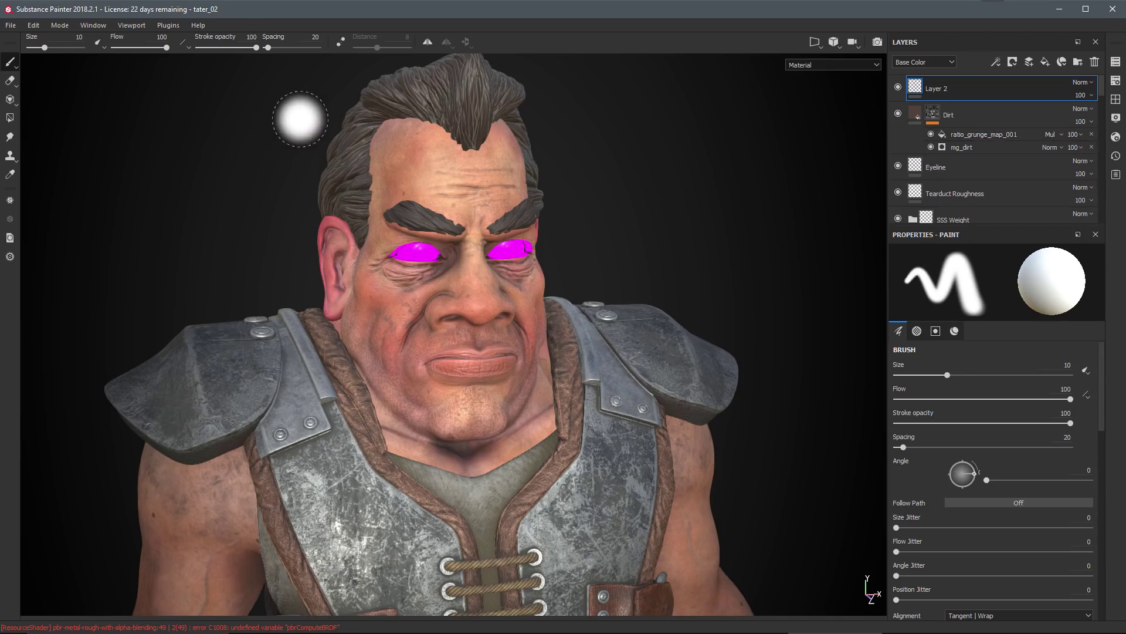
Step: Update the outdated pbr-metal-rough-with-alpha-blending shader through the Resources Updater
{"action": "left_click", "coordinate": [10, 238]}
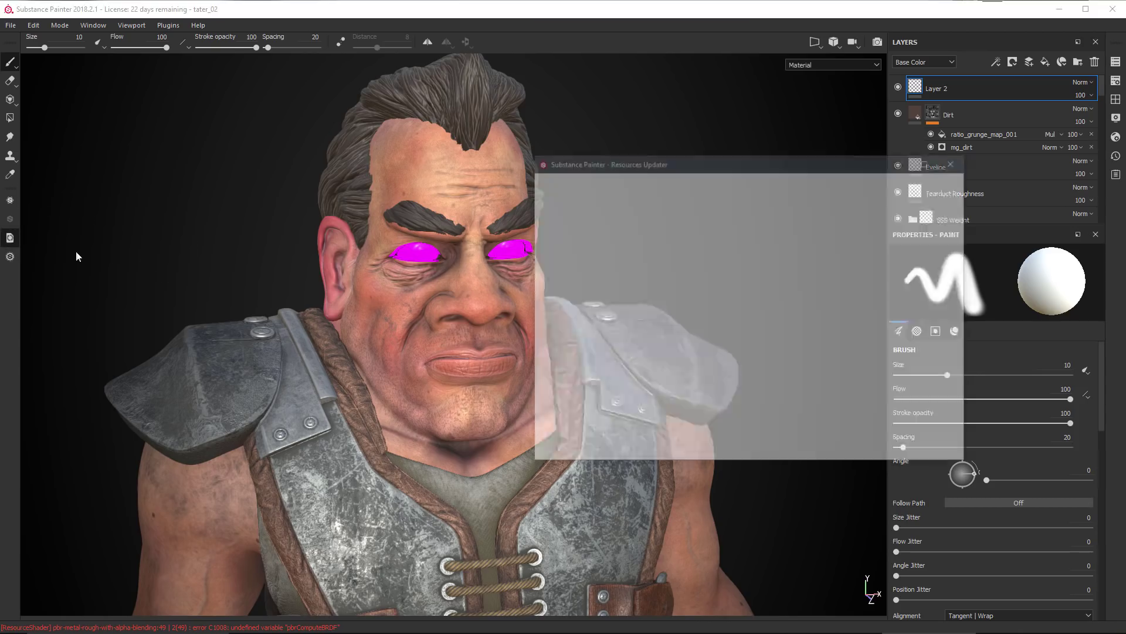
{"action": "left_click_drag", "start_coordinate": [684, 160], "coordinate": [627, 148]}
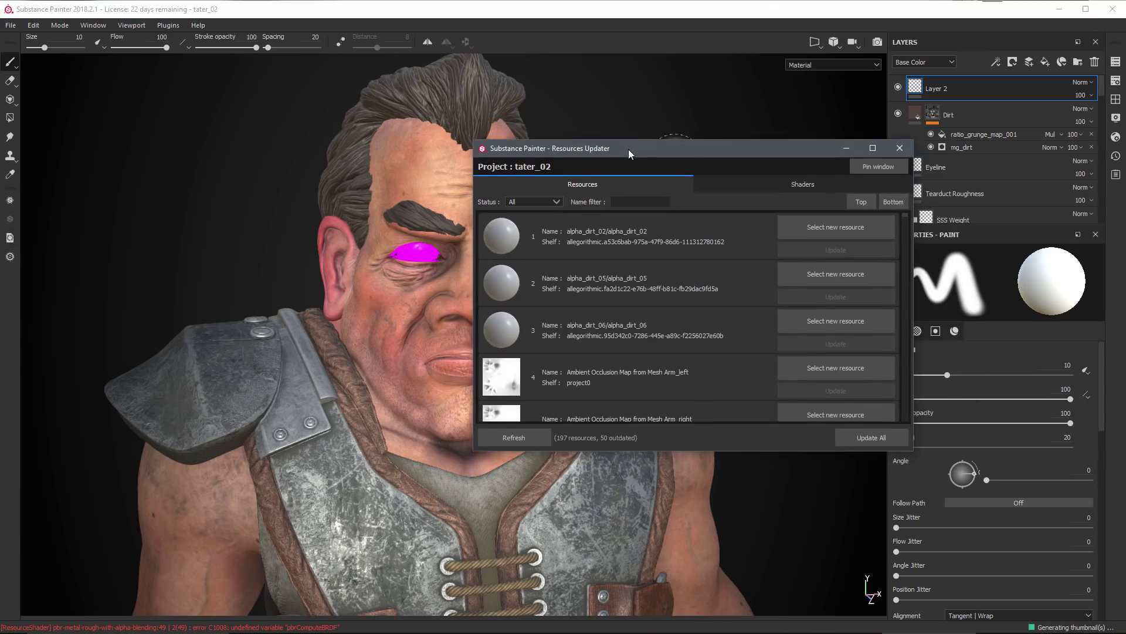
{"action": "left_click", "coordinate": [725, 186]}
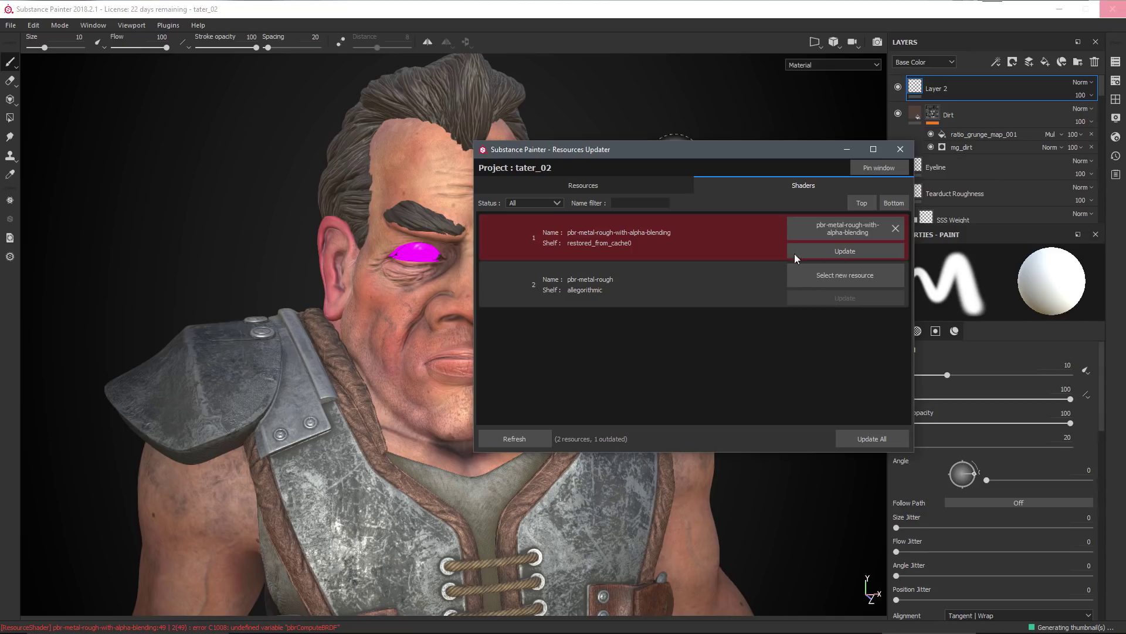
{"action": "left_click", "coordinate": [809, 251]}
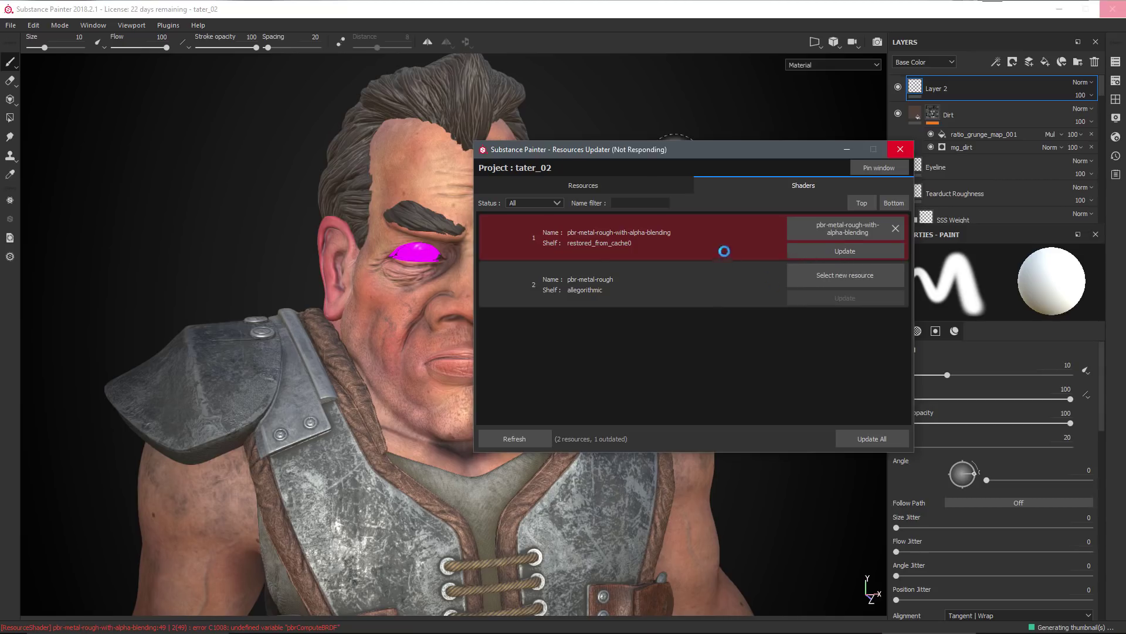
{"action": "left_click_drag", "start_coordinate": [608, 149], "coordinate": [709, 141]}
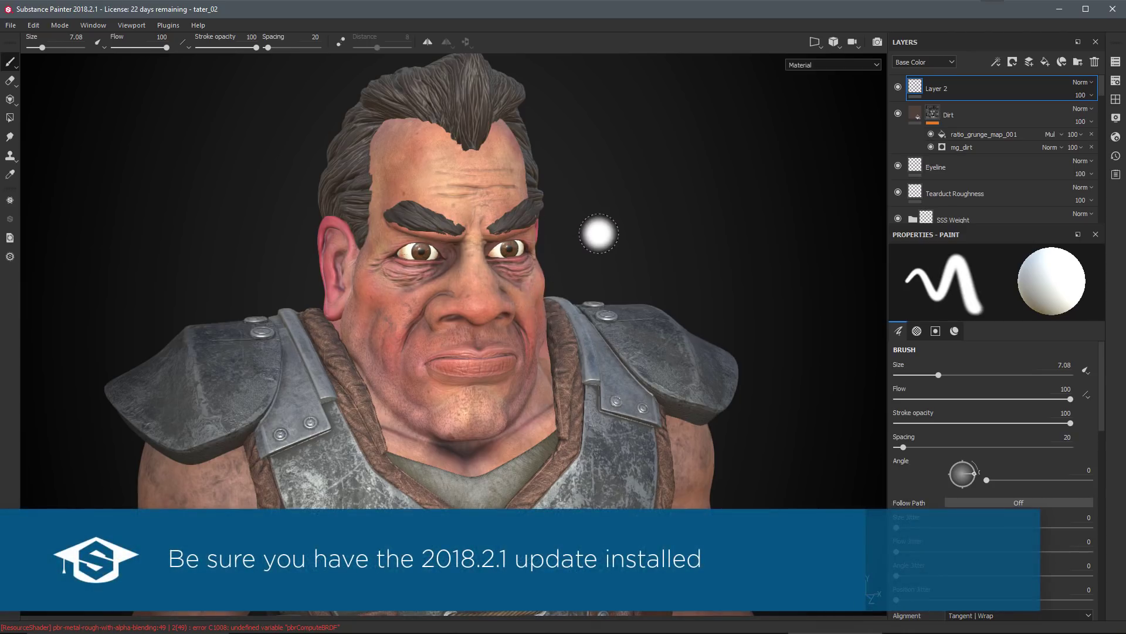
Step: Review the texture set list to check which shader instance the Face and the other texture sets use
{"action": "mouse_move", "coordinate": [560, 312]}
{"action": "left_mouse_down", "text": "alt"}
{"action": "mouse_move", "coordinate": [548, 337]}
{"action": "mouse_move", "coordinate": [562, 345]}
{"action": "mouse_move", "coordinate": [572, 335]}
{"action": "left_mouse_up", "text": "alt"}
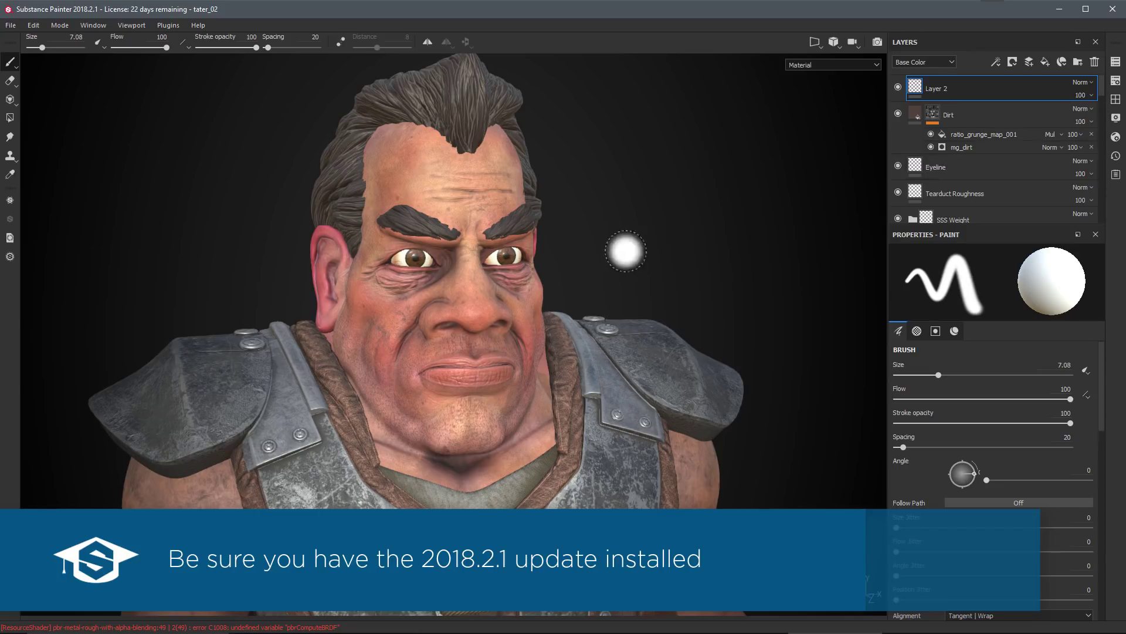
{"action": "left_click", "coordinate": [1118, 81]}
{"action": "left_click", "coordinate": [1116, 63]}
{"action": "left_click", "coordinate": [1116, 64]}
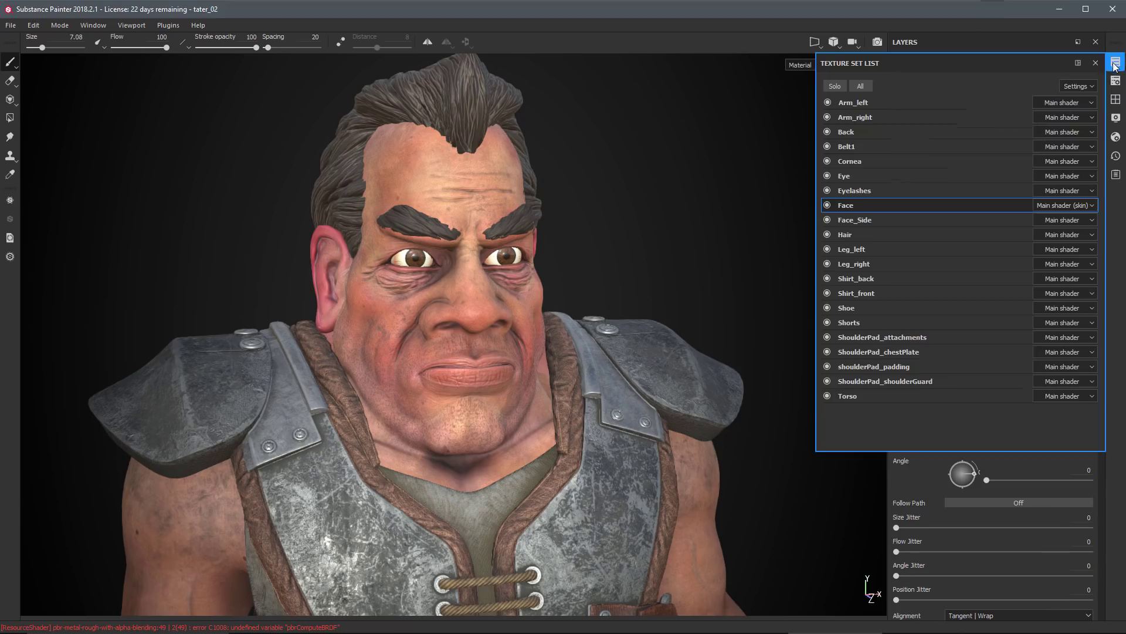
{"action": "left_click", "coordinate": [1097, 62]}
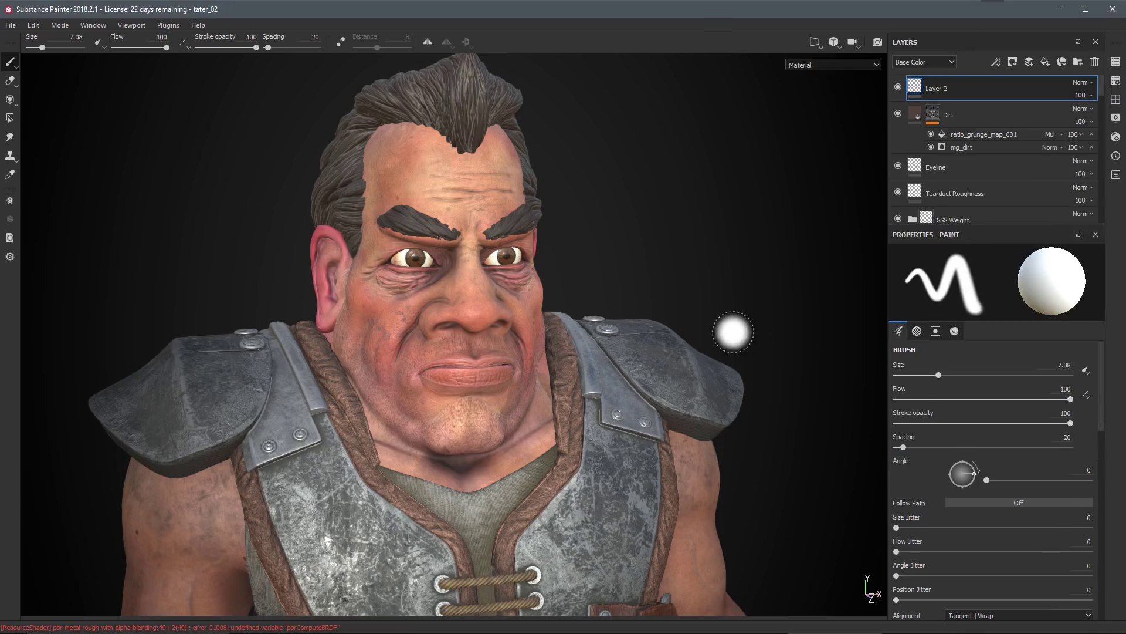
Step: Add a Scattering channel to the Face texture set
{"action": "left_click", "coordinate": [1116, 81]}
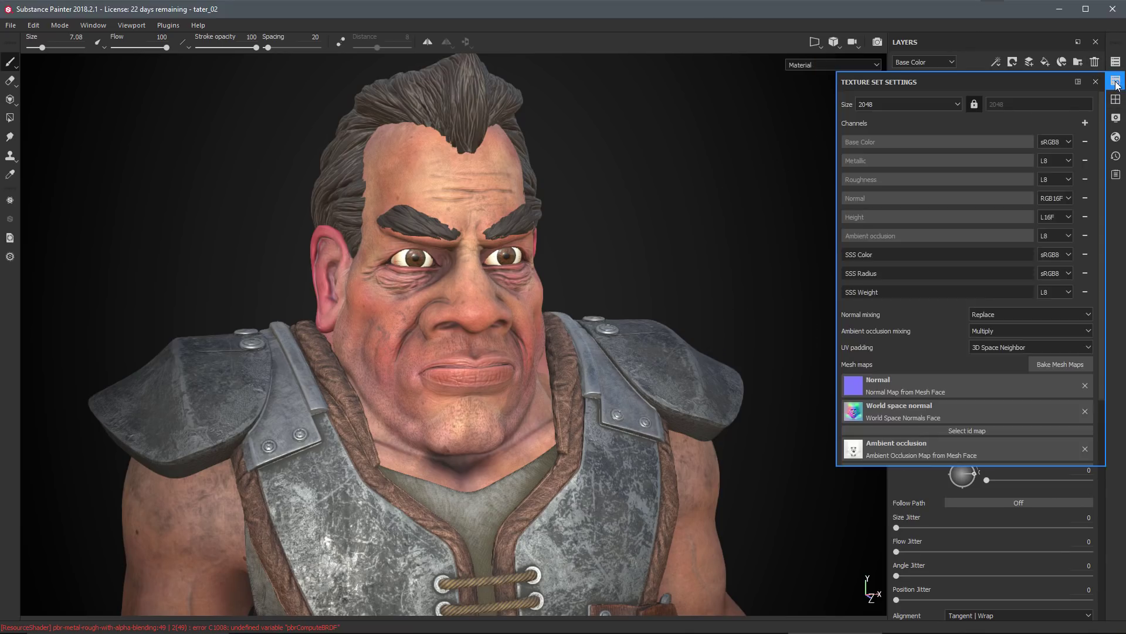
{"action": "mouse_move", "coordinate": [962, 87]}
{"action": "left_mouse_down"}
{"action": "mouse_move", "coordinate": [920, 107]}
{"action": "mouse_move", "coordinate": [691, 117]}
{"action": "mouse_move", "coordinate": [724, 119]}
{"action": "left_mouse_up"}
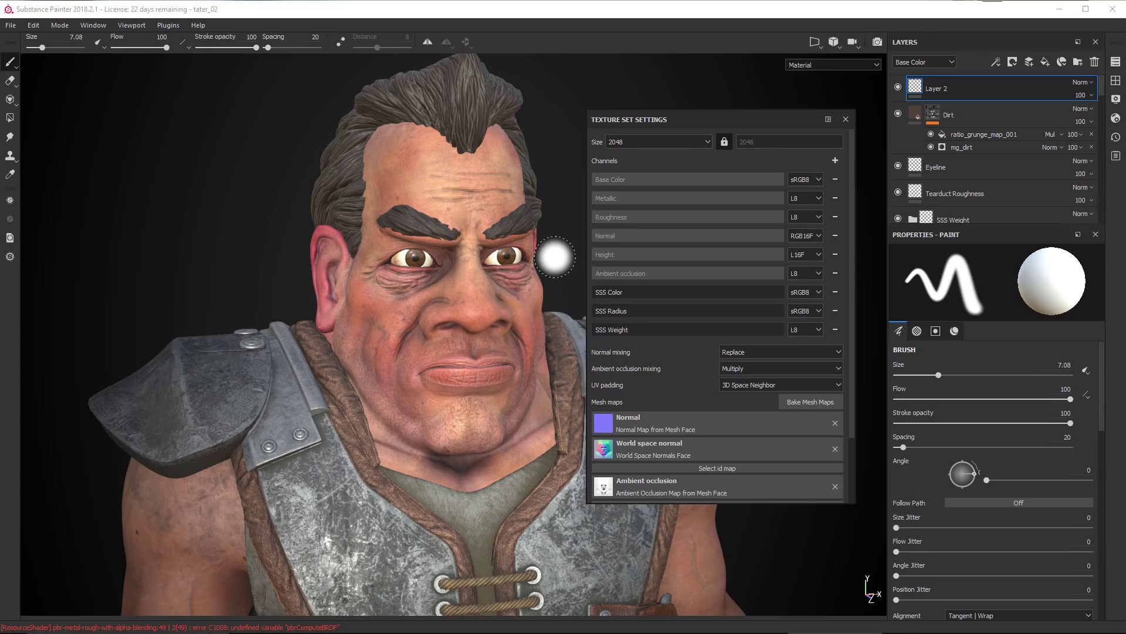
{"action": "left_click", "coordinate": [834, 161]}
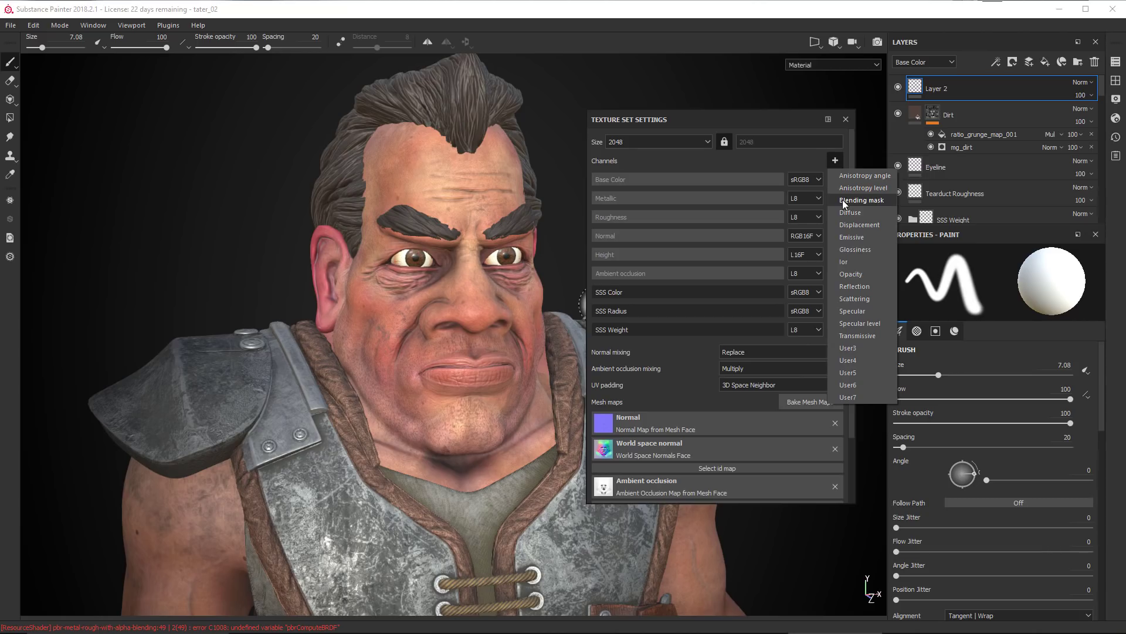
{"action": "left_click", "coordinate": [854, 298]}
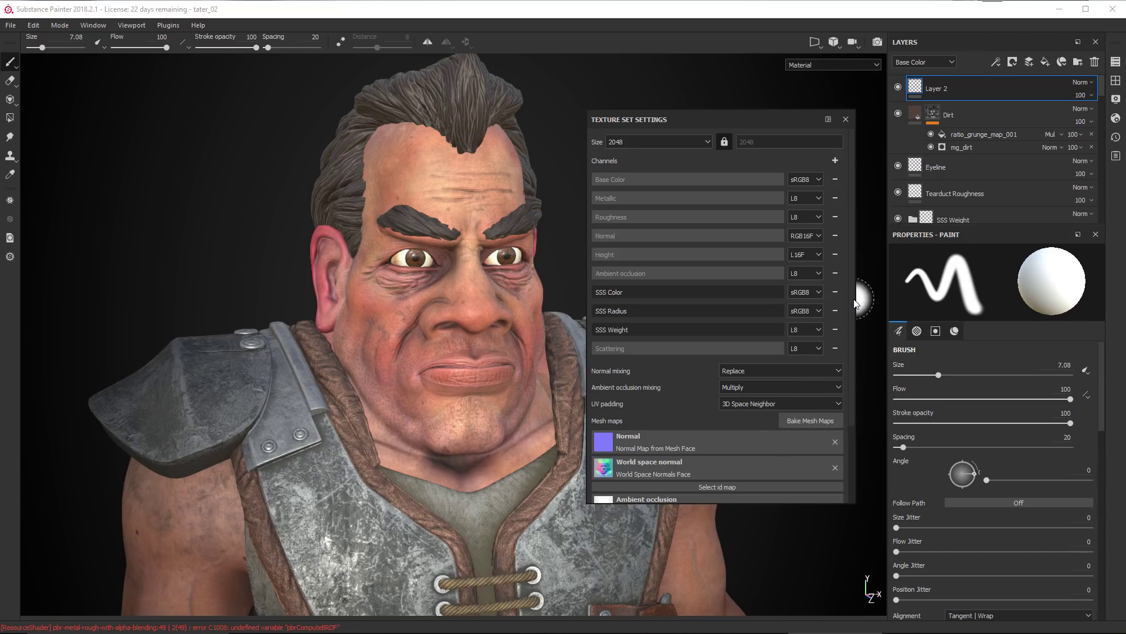
{"action": "left_click", "coordinate": [845, 120]}
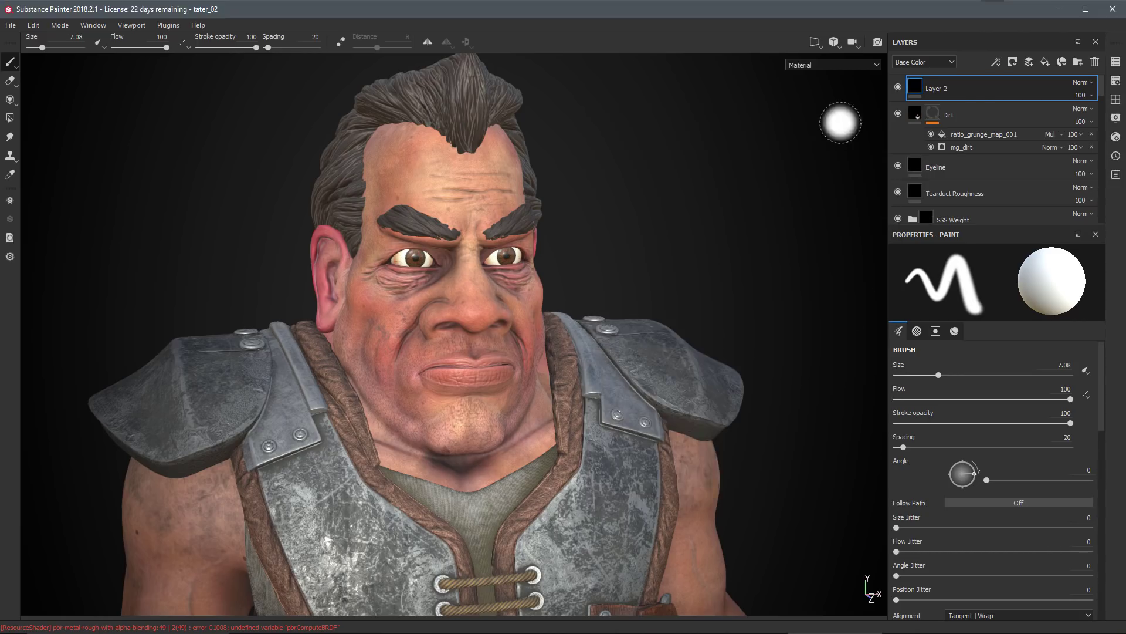
Step: Add a fill layer above Layer 2 and name it SSS
{"action": "left_click", "coordinate": [1045, 63]}
{"action": "double_click", "coordinate": [956, 89]}
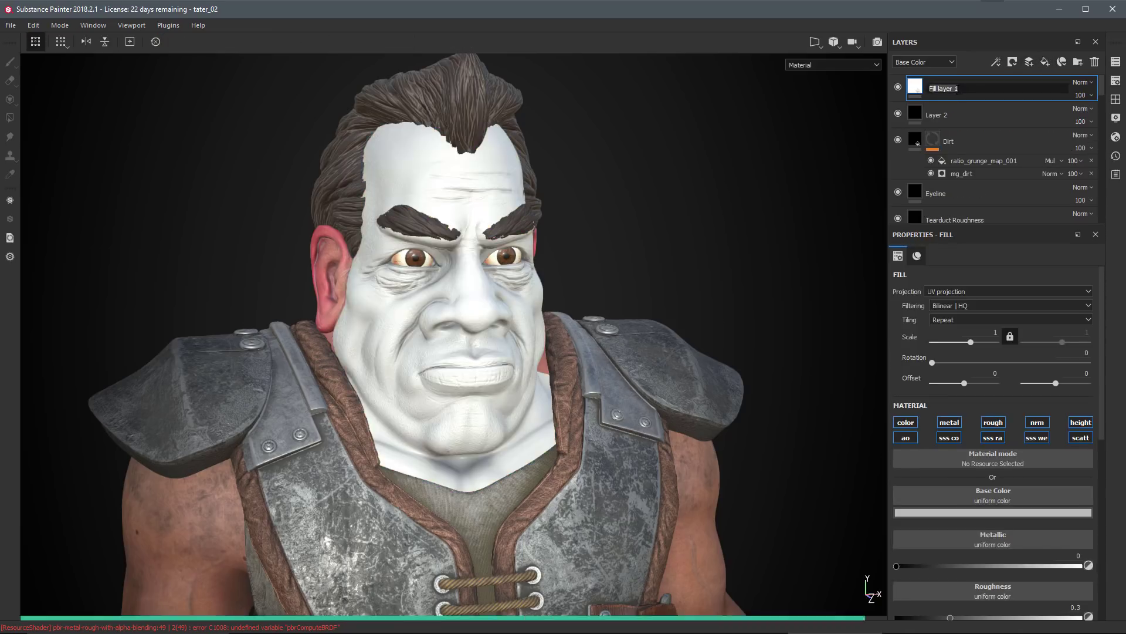
{"action": "type", "text": "SSS"}
{"action": "key", "text": "Return"}
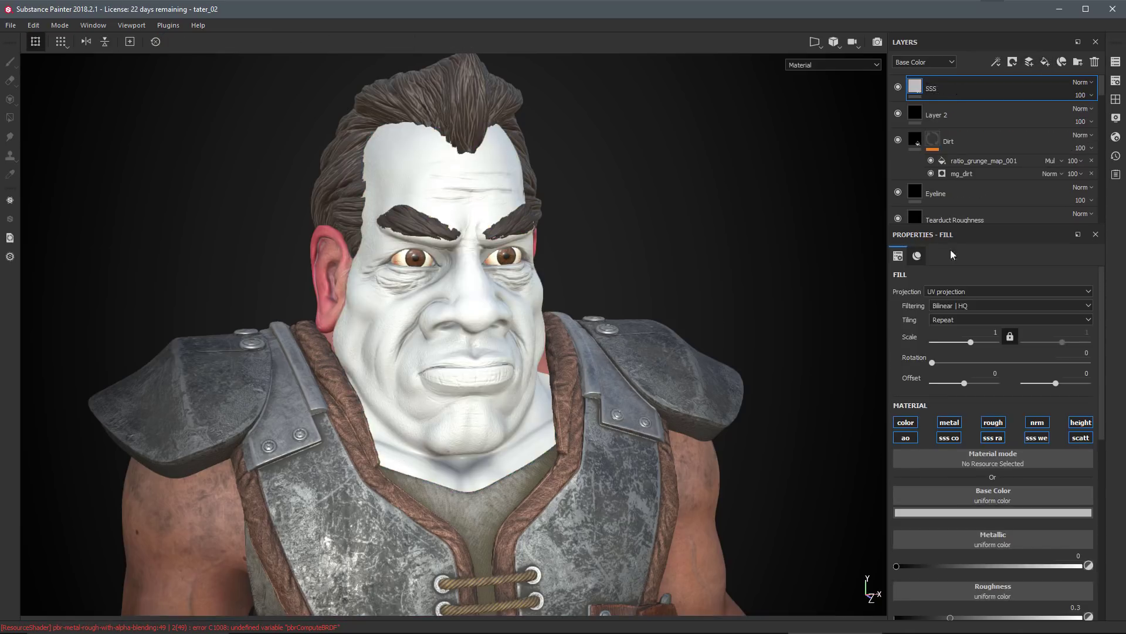
Step: Limit the SSS fill layer to the Scattering channel only and set its scattering value to 0.3469
{"action": "left_click", "coordinate": [904, 424]}
{"action": "left_click", "coordinate": [905, 437]}
{"action": "left_click", "coordinate": [950, 422]}
{"action": "left_click", "coordinate": [994, 423]}
{"action": "left_click", "coordinate": [992, 437]}
{"action": "left_click", "coordinate": [1037, 437]}
{"action": "left_click", "coordinate": [1037, 422]}
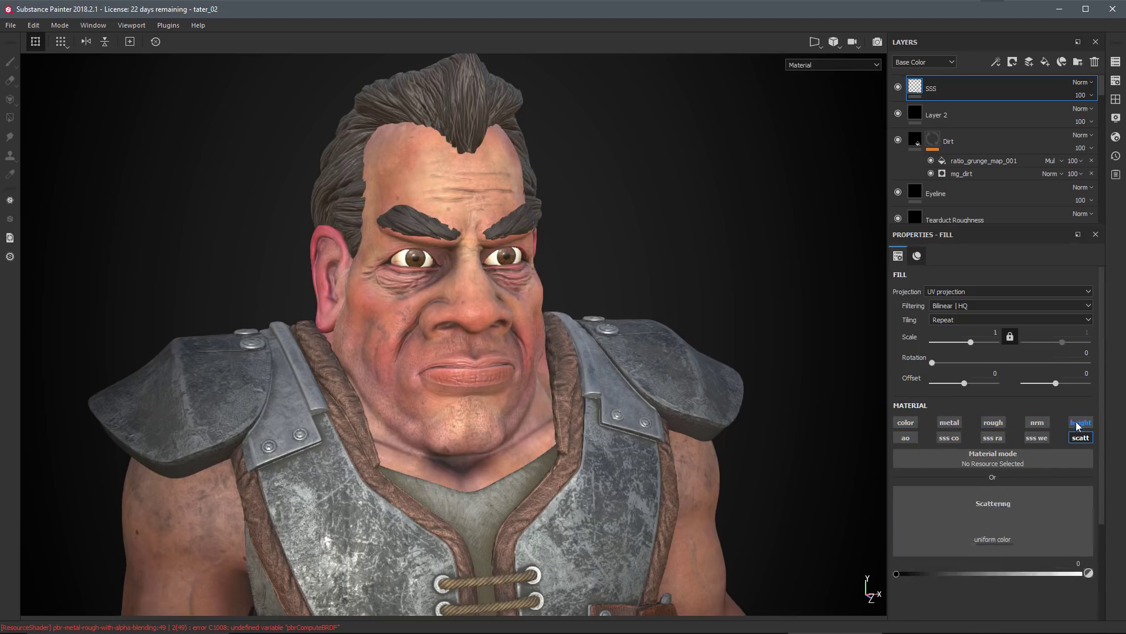
{"action": "left_click", "coordinate": [1078, 423]}
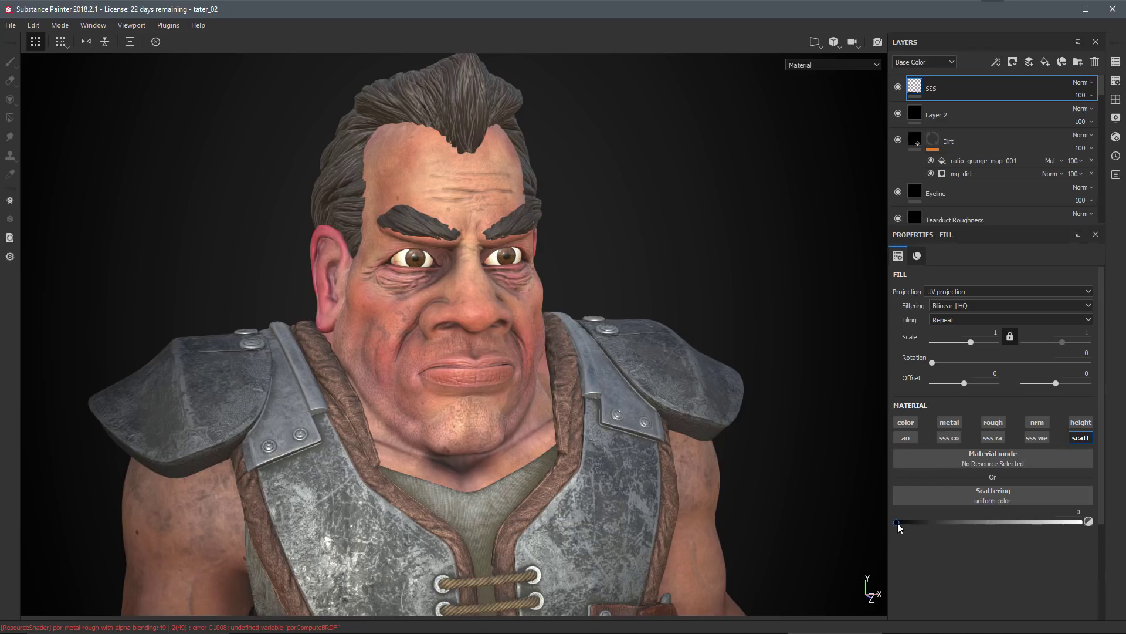
{"action": "mouse_move", "coordinate": [897, 523]}
{"action": "left_mouse_down"}
{"action": "mouse_move", "coordinate": [1026, 534]}
{"action": "mouse_move", "coordinate": [896, 530]}
{"action": "mouse_move", "coordinate": [983, 534]}
{"action": "left_mouse_up"}
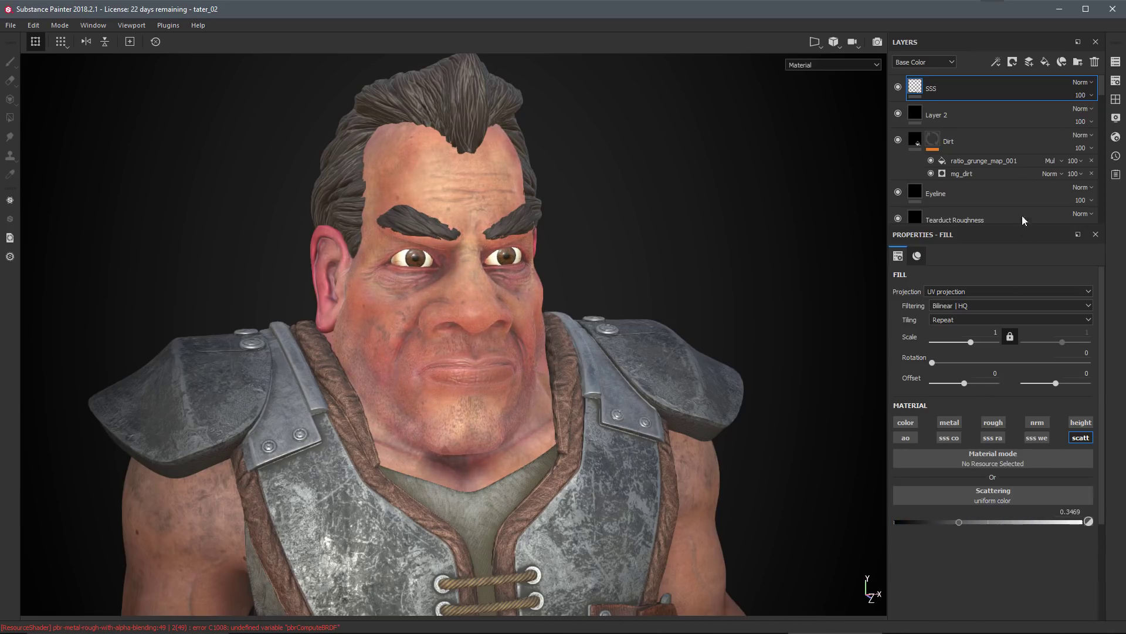
Step: Add a black mask to the SSS layer and put a fill effect in that mask
{"action": "right_click", "coordinate": [963, 86]}
{"action": "left_click", "coordinate": [990, 109]}
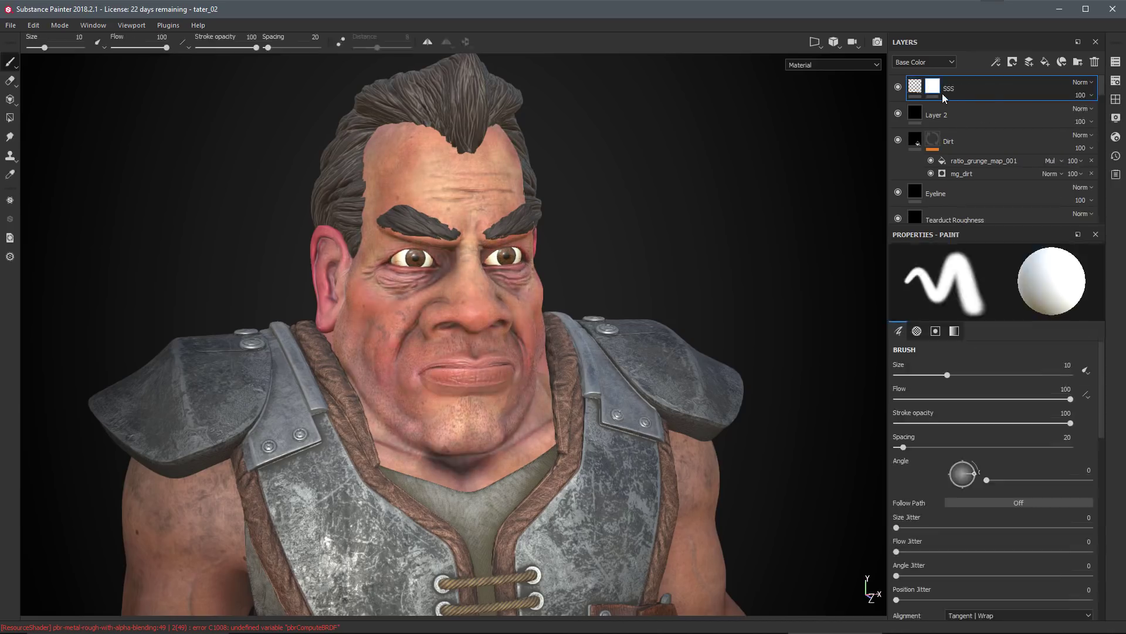
{"action": "left_click", "coordinate": [996, 61]}
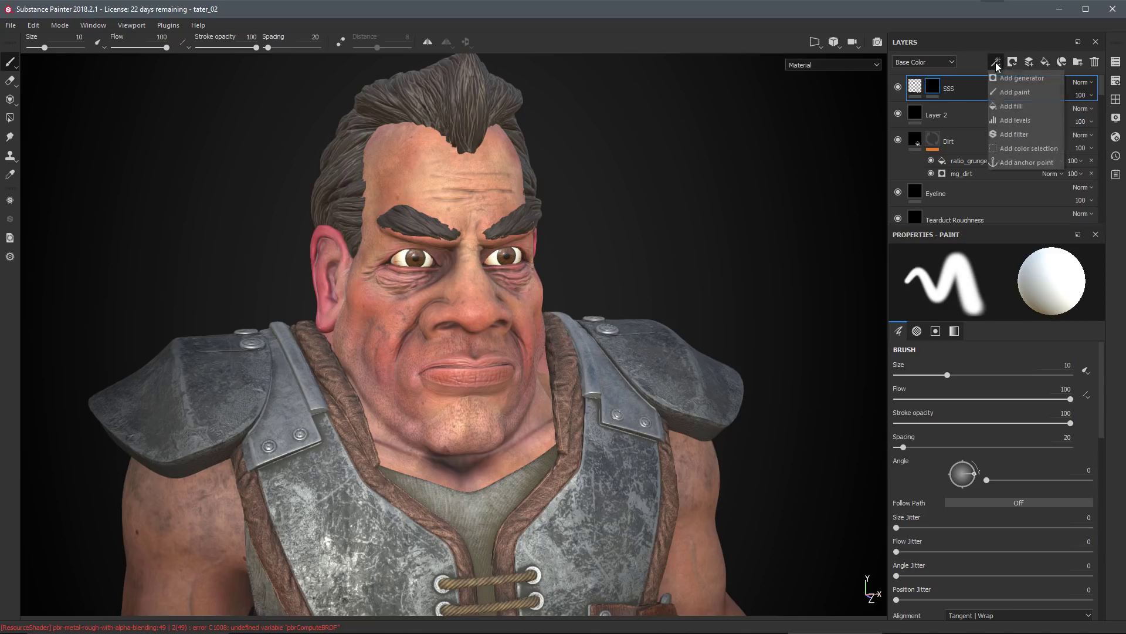
{"action": "left_click", "coordinate": [1006, 107]}
Step: Search the resources for "proj thick" and assign Thickness Map from Mesh Face as the mask fill's grayscale
{"action": "left_click", "coordinate": [899, 422]}
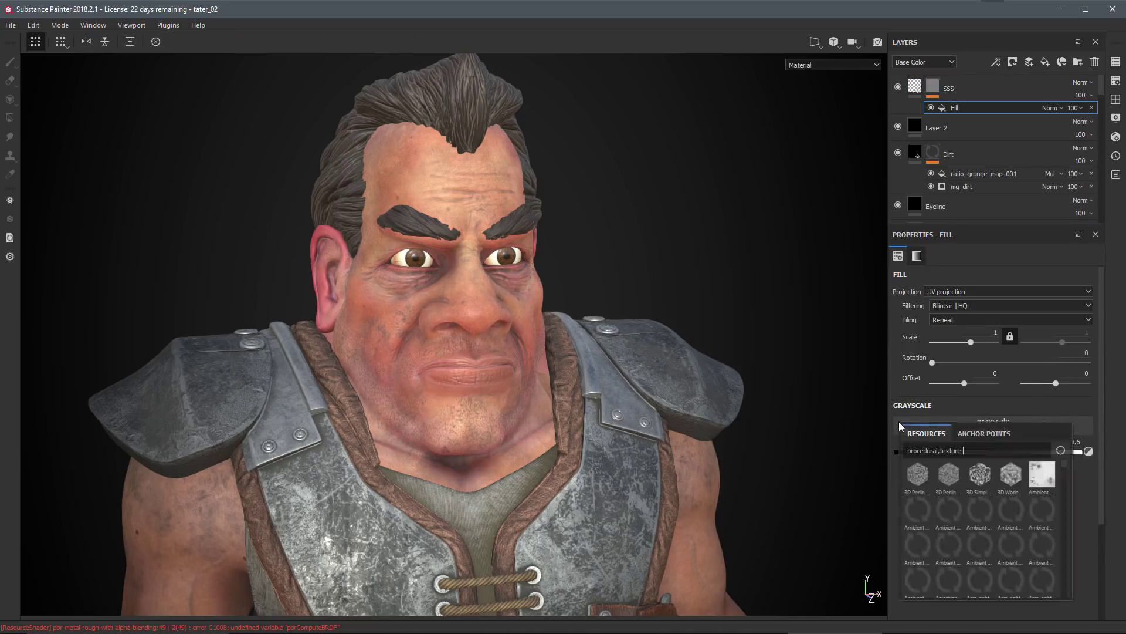
{"action": "left_click_drag", "start_coordinate": [966, 449], "coordinate": [874, 447]}
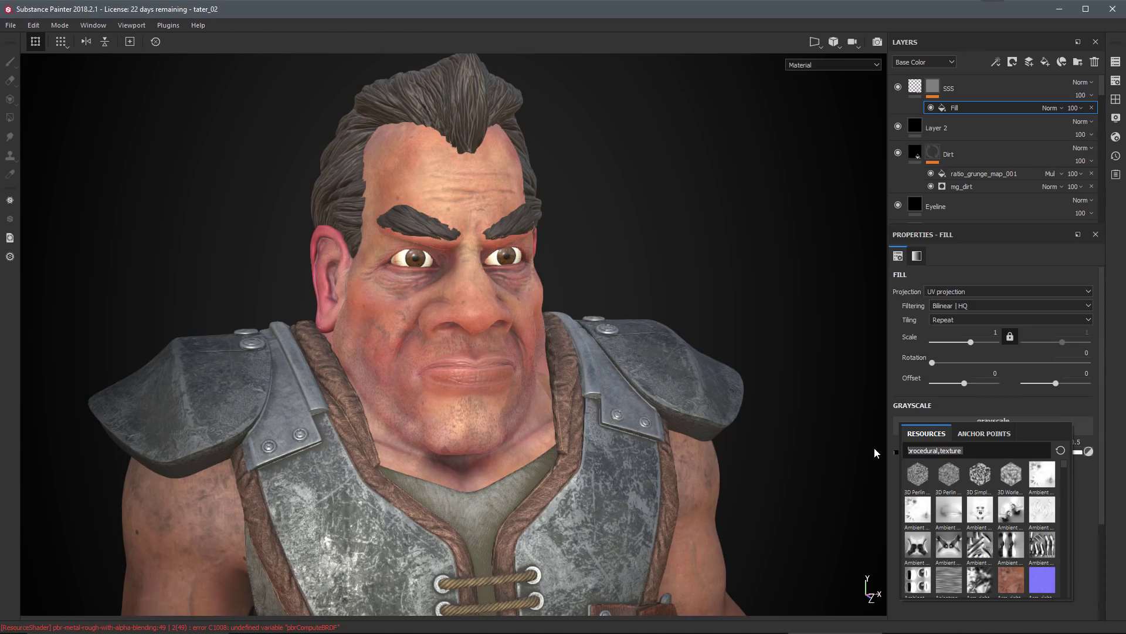
{"action": "type", "text": "proj"}
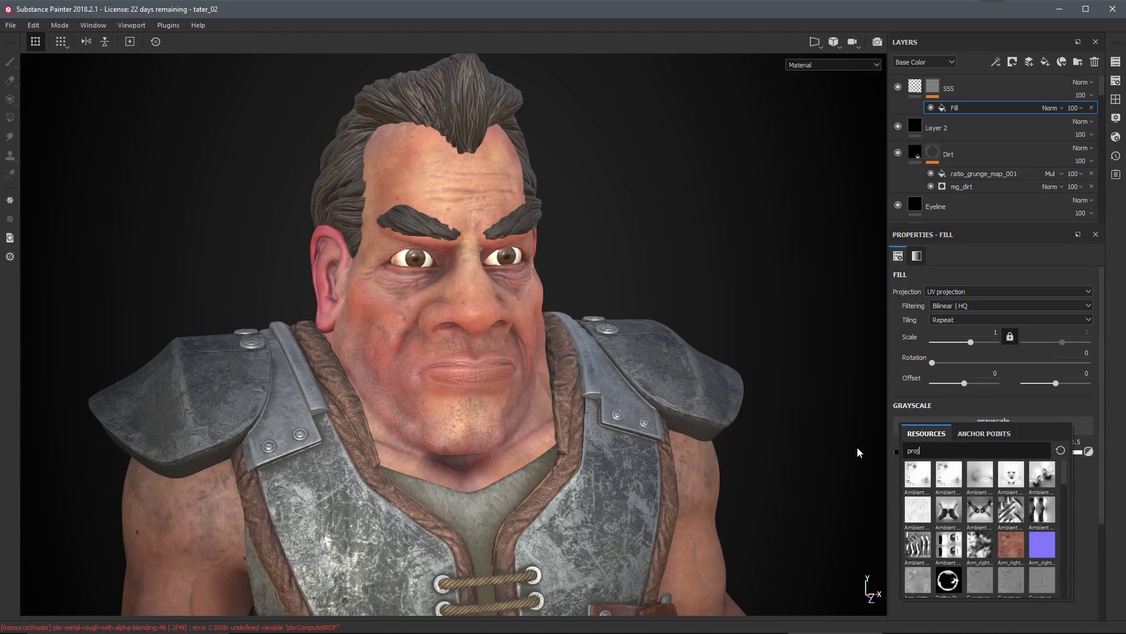
{"action": "type", "text": " thick"}
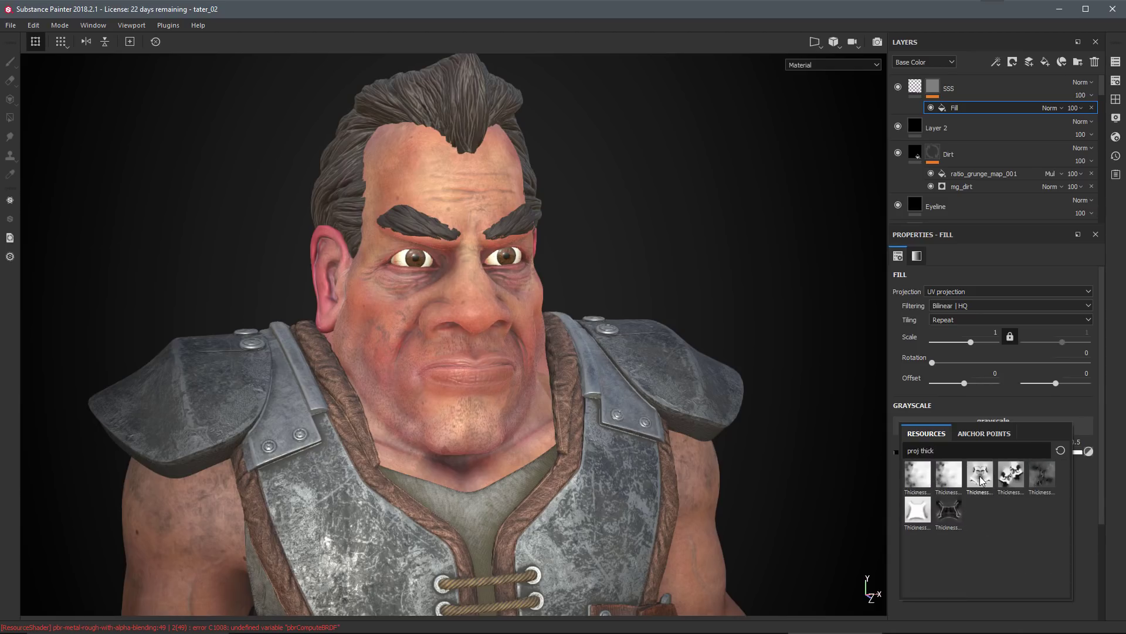
{"action": "left_click", "coordinate": [980, 479]}
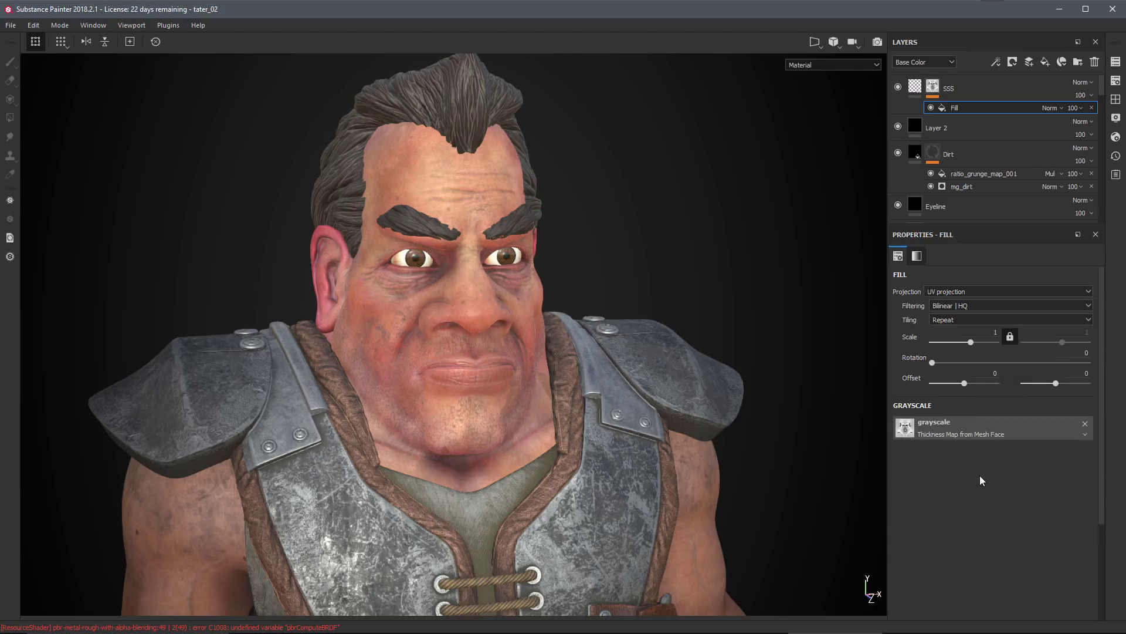
Step: Add a Levels effect above the thickness fill in the SSS mask and invert it
{"action": "left_click", "coordinate": [996, 62]}
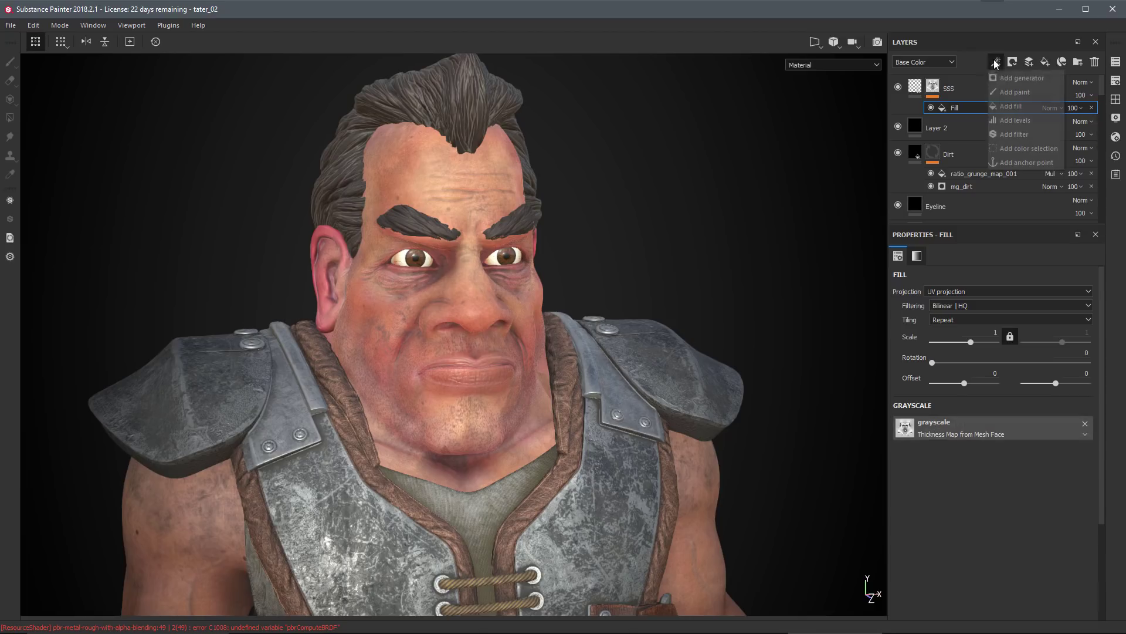
{"action": "left_click", "coordinate": [1013, 120]}
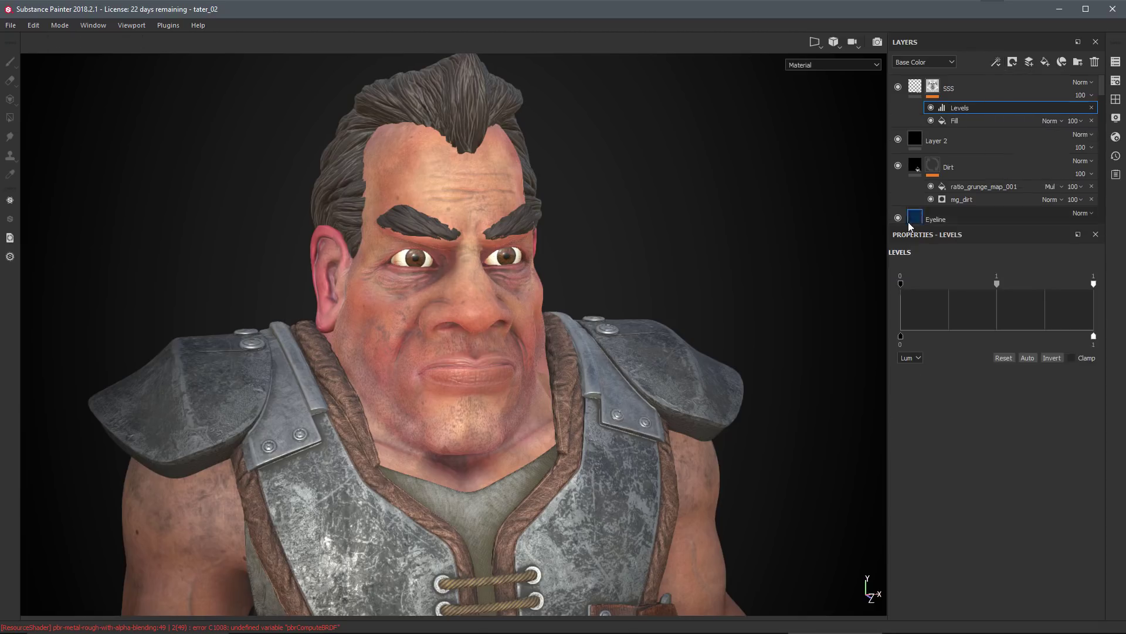
{"action": "left_click", "coordinate": [1052, 359]}
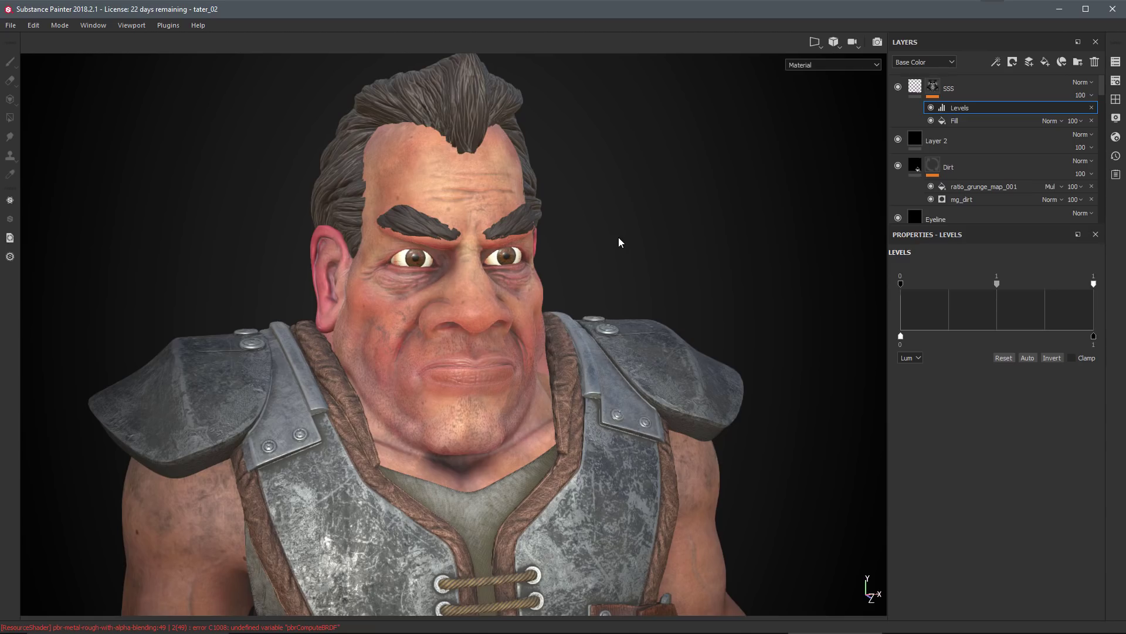
Step: Preview the SSS mask and set its Levels inputs to 0.018 black, 0.866 midtone and 0.927 white, then return to the material view
{"action": "left_click", "coordinate": [933, 86], "text": "alt"}
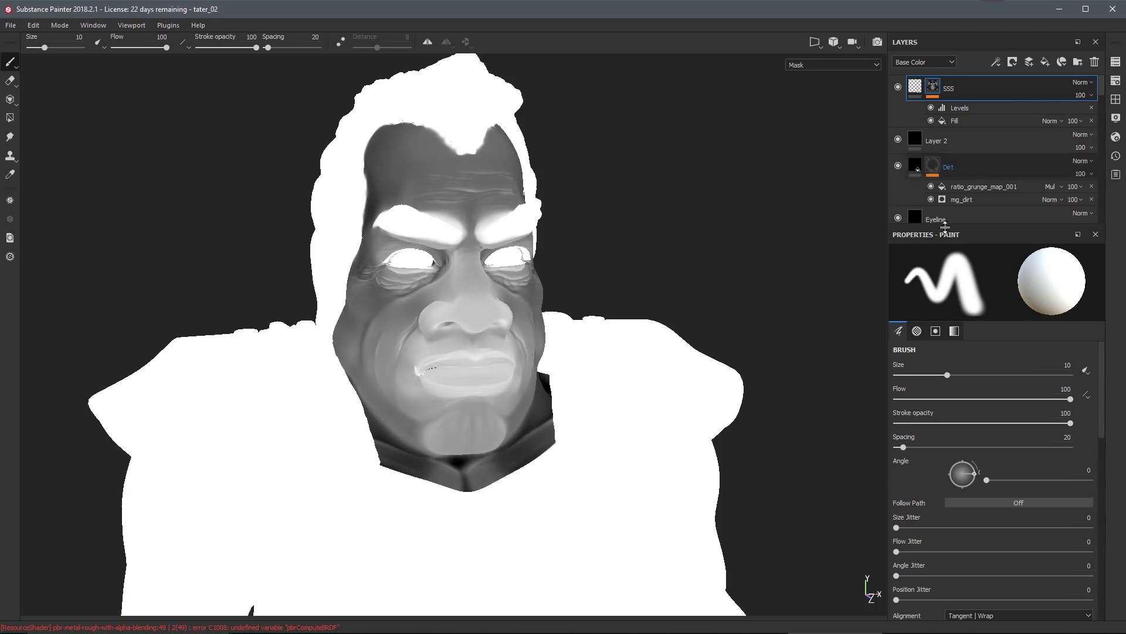
{"action": "left_click", "coordinate": [965, 109]}
{"action": "mouse_move", "coordinate": [997, 285]}
{"action": "left_mouse_down"}
{"action": "mouse_move", "coordinate": [1005, 286]}
{"action": "mouse_move", "coordinate": [995, 293]}
{"action": "left_mouse_up"}
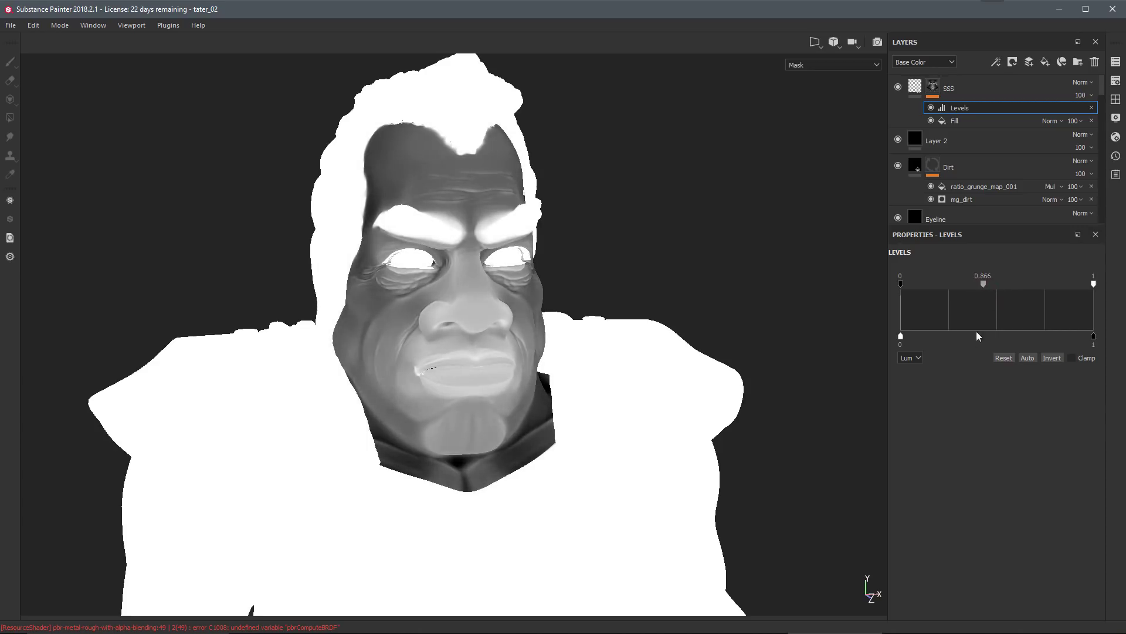
{"action": "left_click_drag", "start_coordinate": [902, 286], "coordinate": [904, 285]}
{"action": "left_click_drag", "start_coordinate": [1094, 285], "coordinate": [1079, 290]}
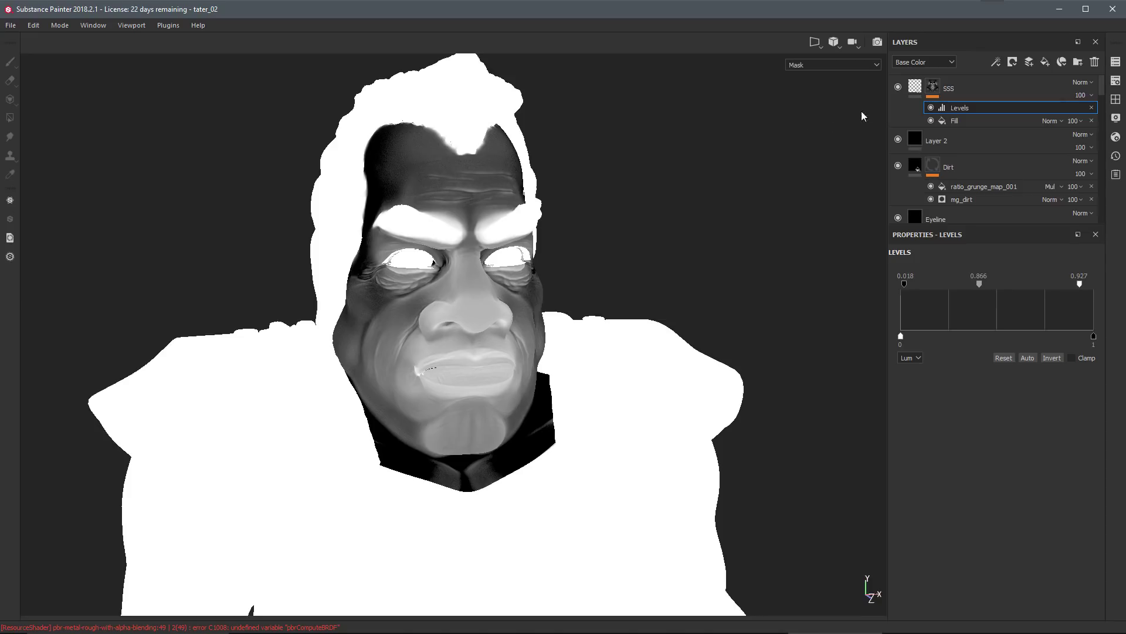
{"action": "key", "text": "m"}
{"action": "left_click_drag", "start_coordinate": [601, 260], "coordinate": [517, 406], "text": "alt"}
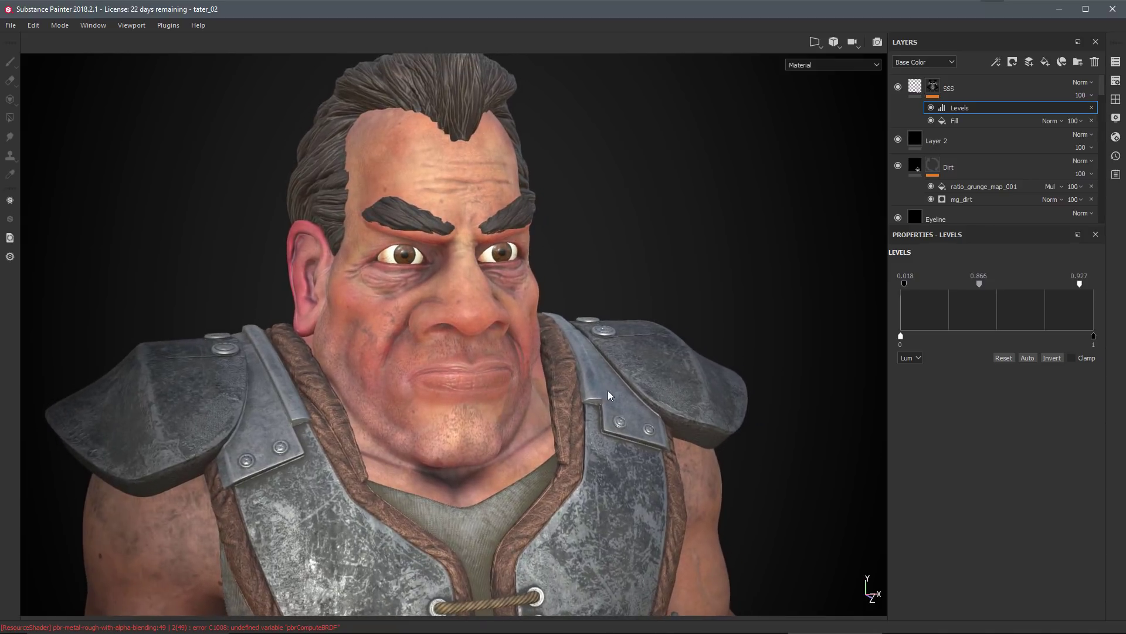
Step: Compare the SSS mask with the Dirt layer's mask and add an anchor point to the Dirt mask
{"action": "left_click", "coordinate": [933, 86]}
{"action": "left_click", "coordinate": [933, 87], "text": "alt"}
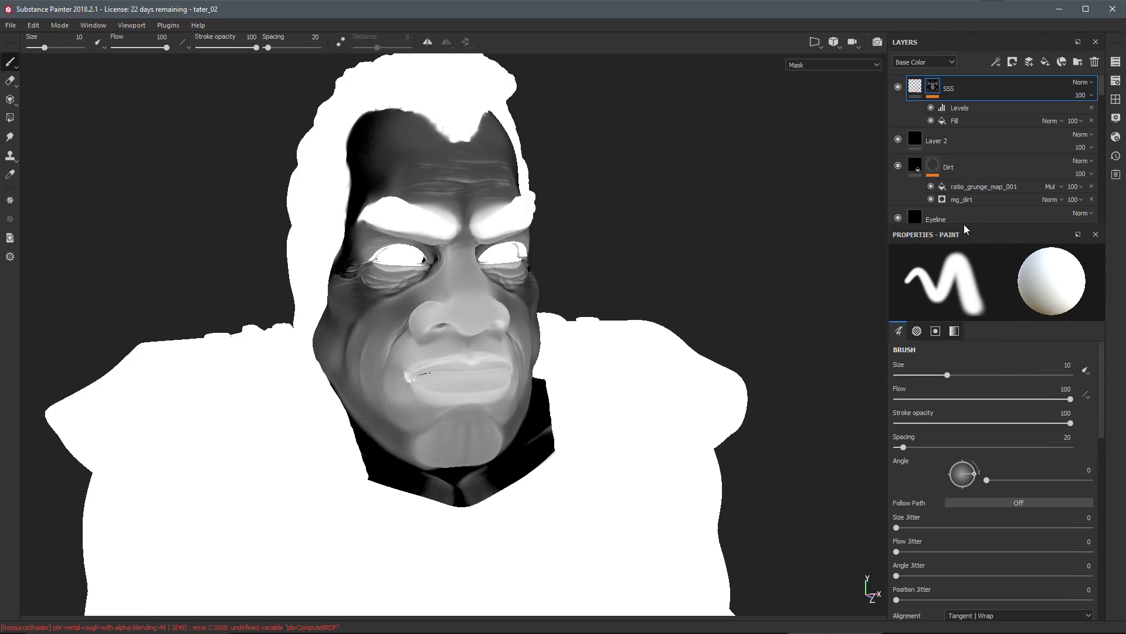
{"action": "left_click_drag", "start_coordinate": [963, 228], "coordinate": [964, 315]}
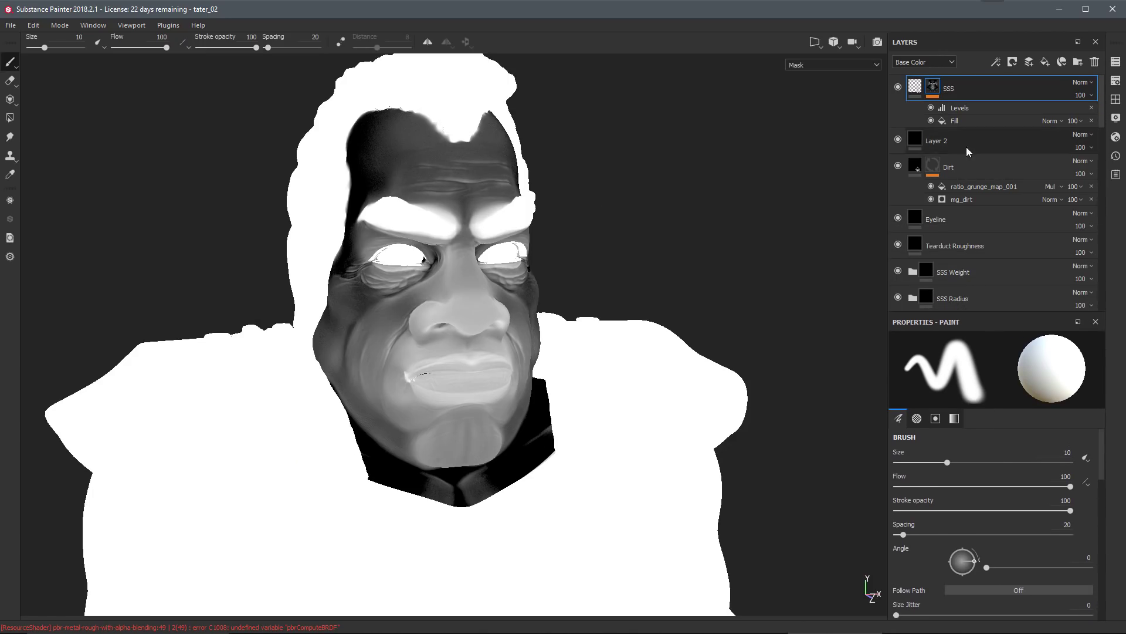
{"action": "left_click", "coordinate": [933, 166]}
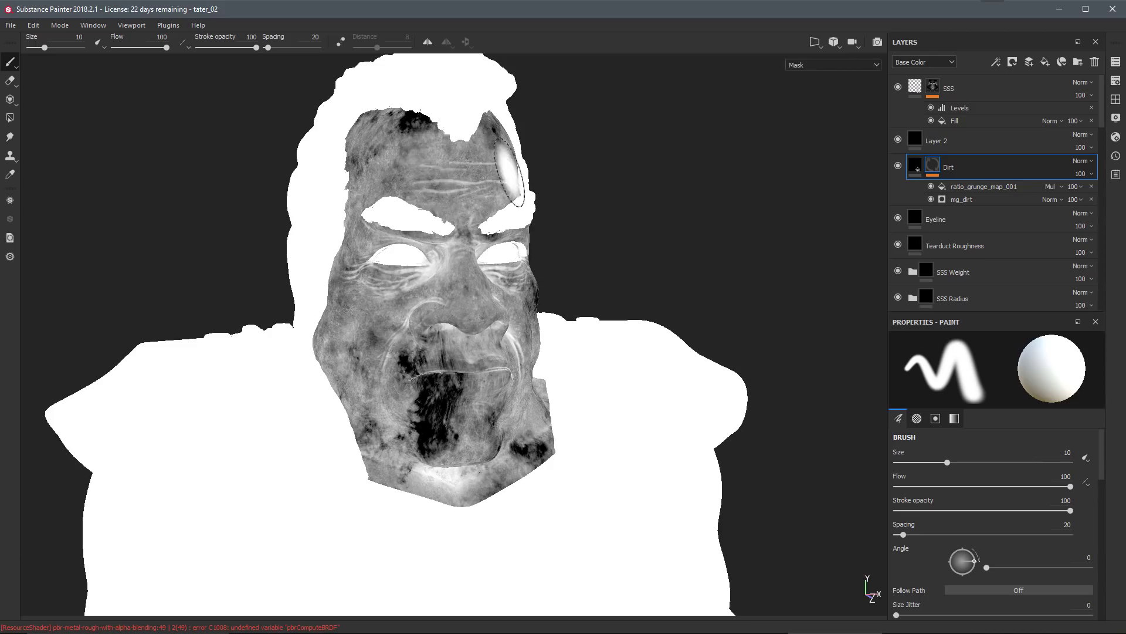
{"action": "right_click", "coordinate": [937, 170]}
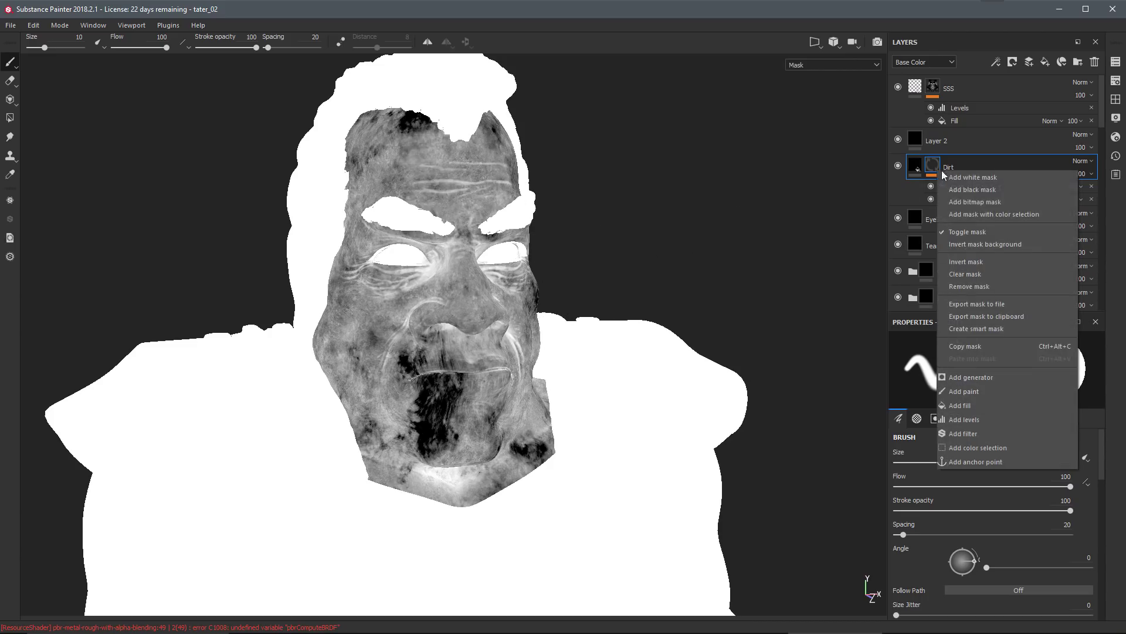
{"action": "left_click", "coordinate": [968, 461]}
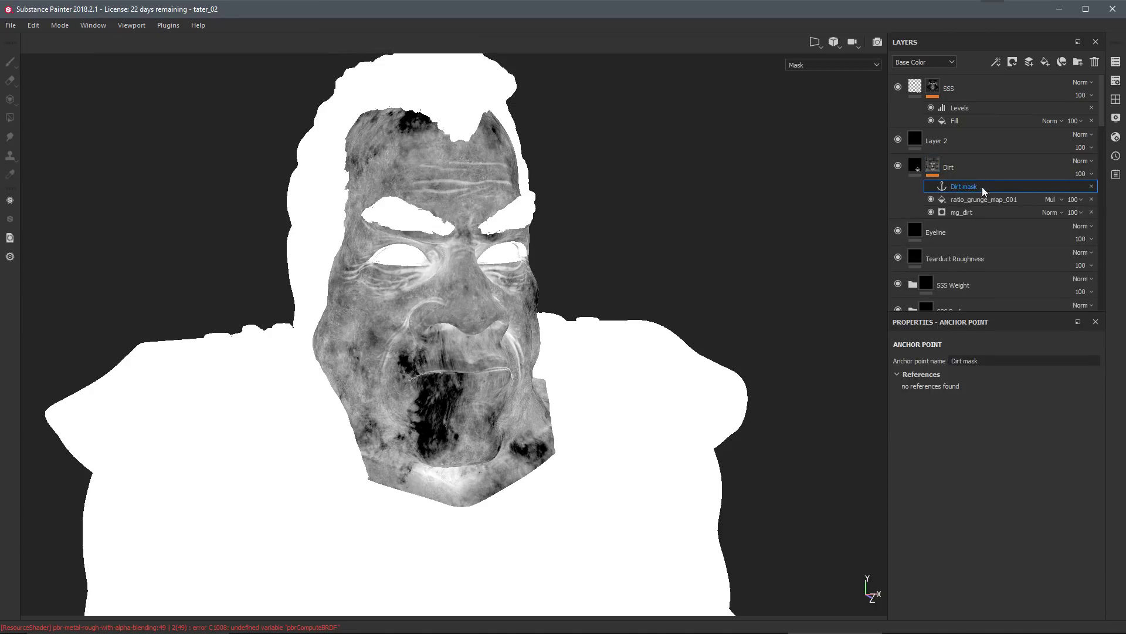
Step: Add a second fill to the SSS mask above Levels and assign the Dirt mask anchor point as its grayscale
{"action": "left_click", "coordinate": [934, 88]}
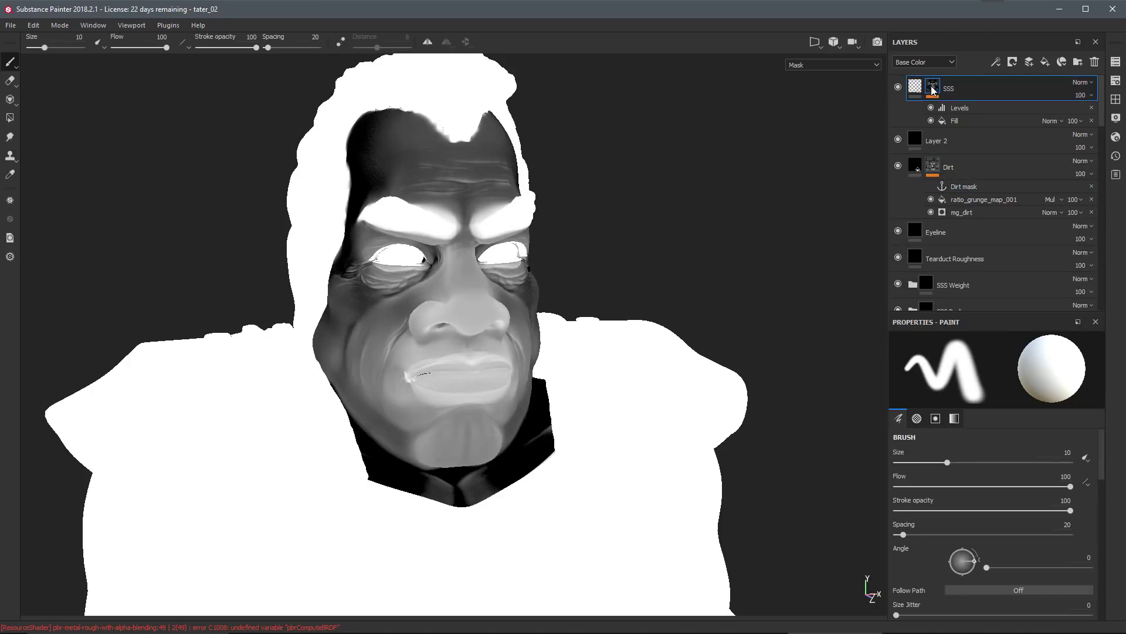
{"action": "mouse_move", "coordinate": [934, 90]}
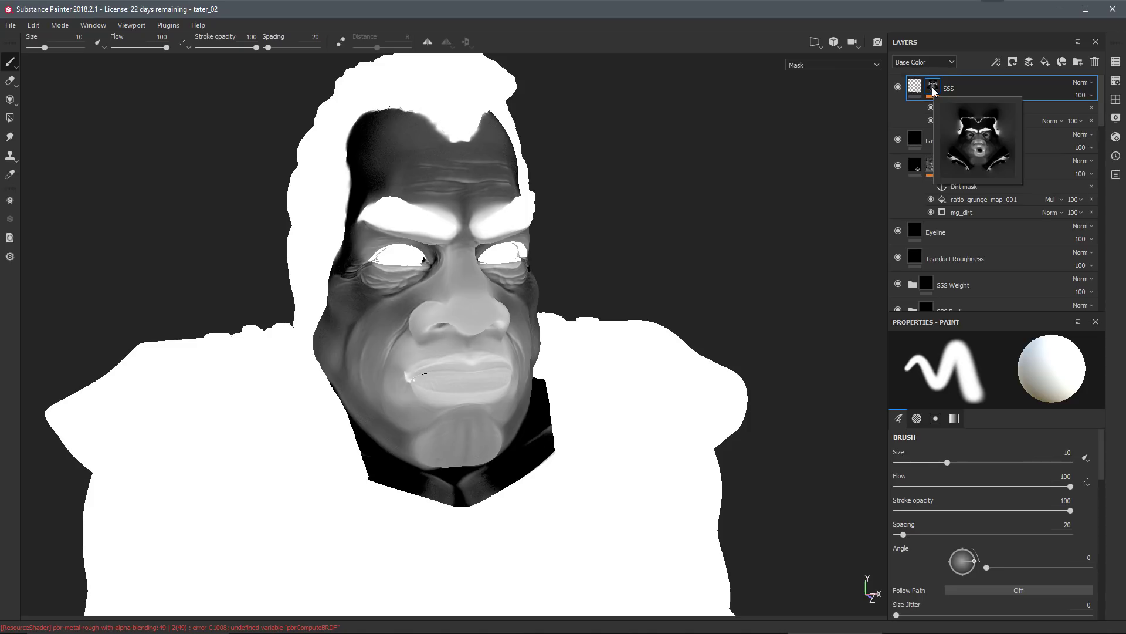
{"action": "left_click", "coordinate": [998, 62]}
{"action": "left_click", "coordinate": [960, 120]}
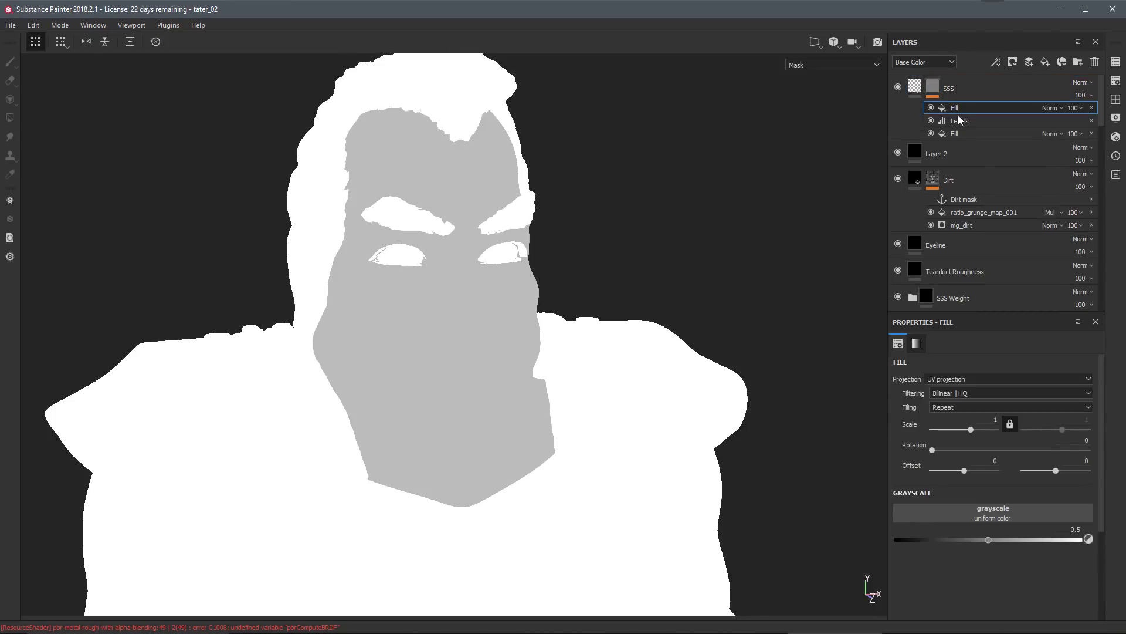
{"action": "left_click", "coordinate": [924, 523]}
{"action": "left_click", "coordinate": [985, 341]}
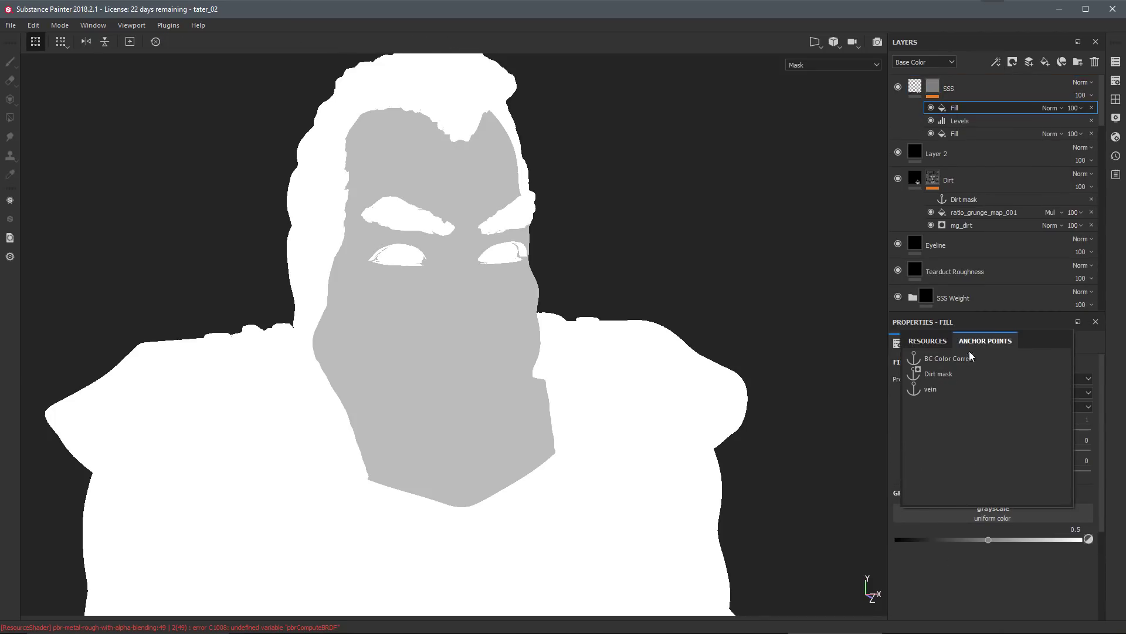
{"action": "left_click", "coordinate": [945, 379]}
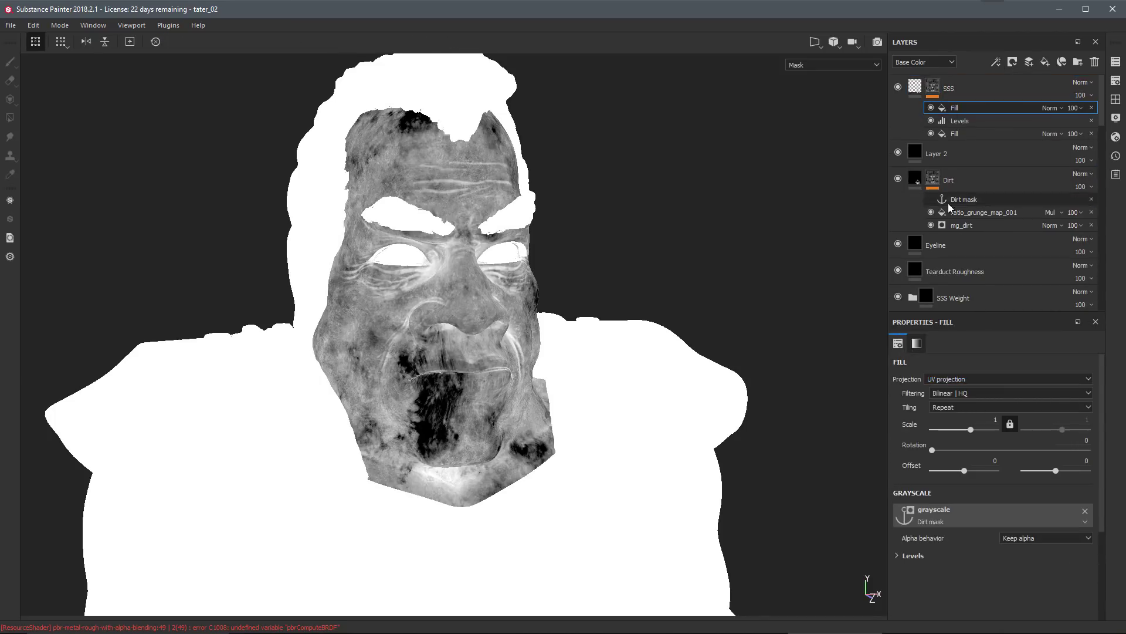
Step: Set the Dirt mask fill in the SSS mask to Multiply blending at 78 opacity
{"action": "left_click", "coordinate": [1053, 110]}
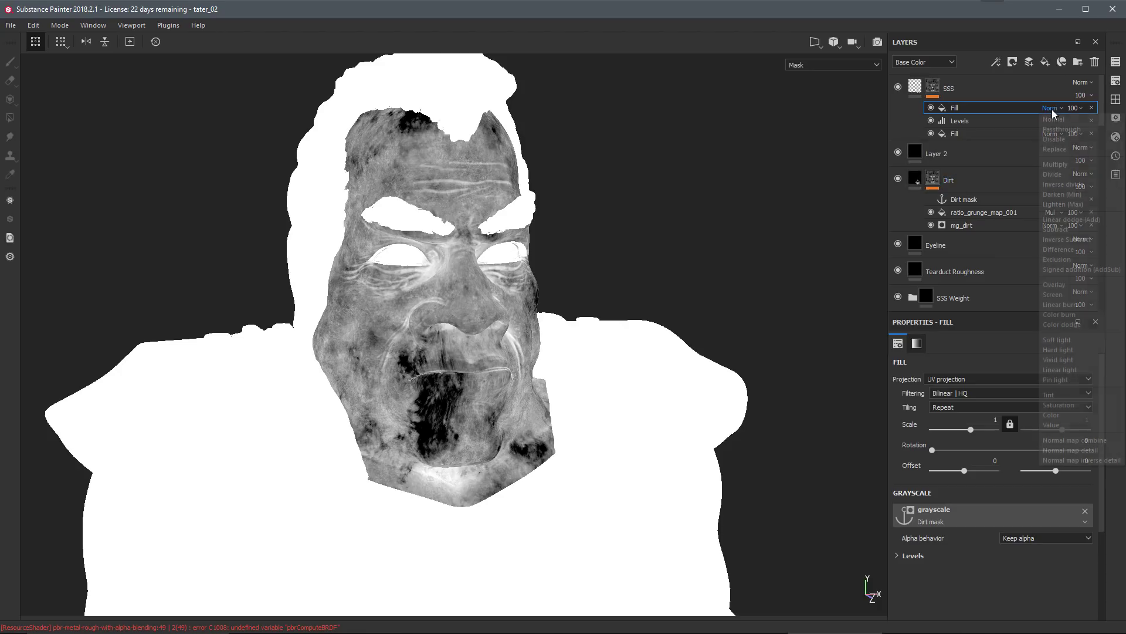
{"action": "left_click", "coordinate": [1054, 164]}
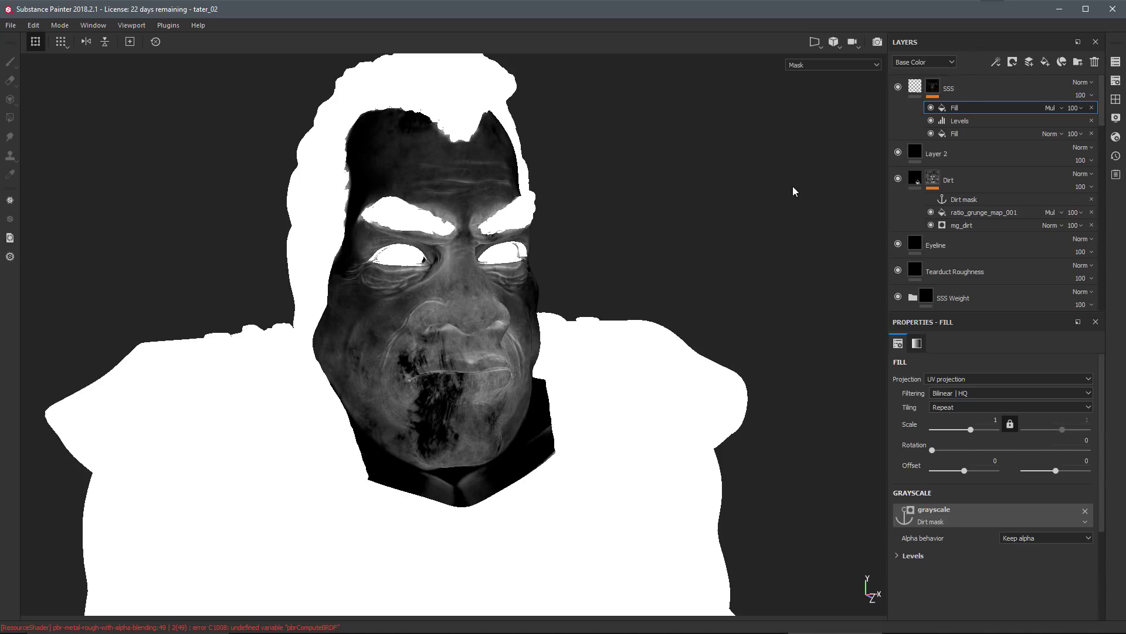
{"action": "left_click", "coordinate": [1080, 107]}
{"action": "left_click_drag", "start_coordinate": [1093, 130], "coordinate": [1108, 130]}
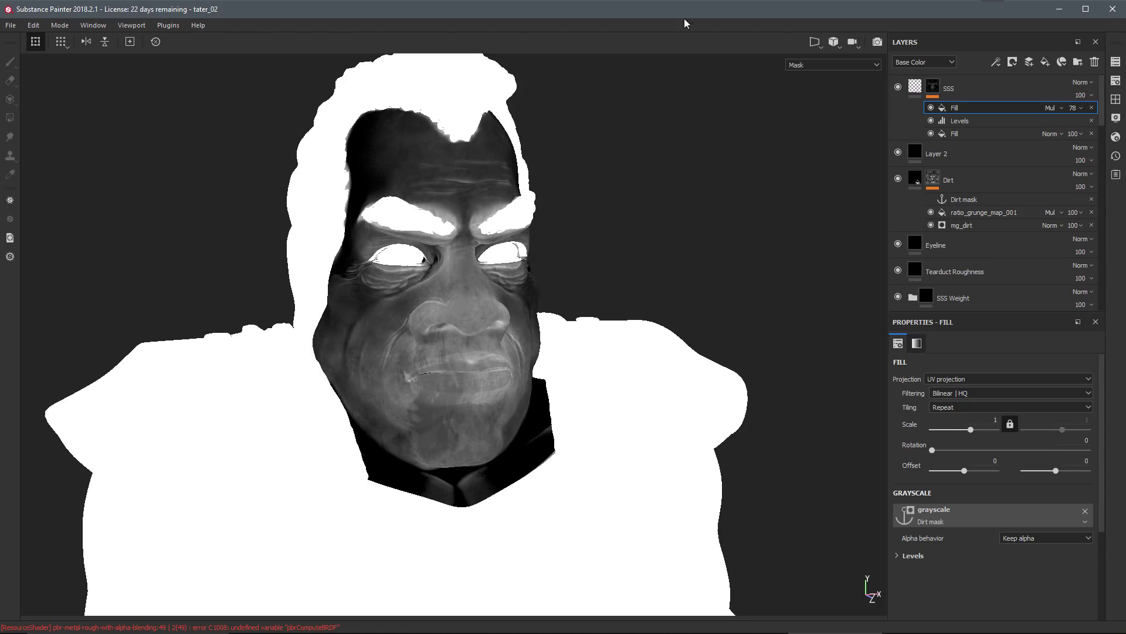
Step: Examine the face in material view under rotated lighting, comparing the scattering with the Dirt mask fill shown and hidden
{"action": "key", "text": "m"}
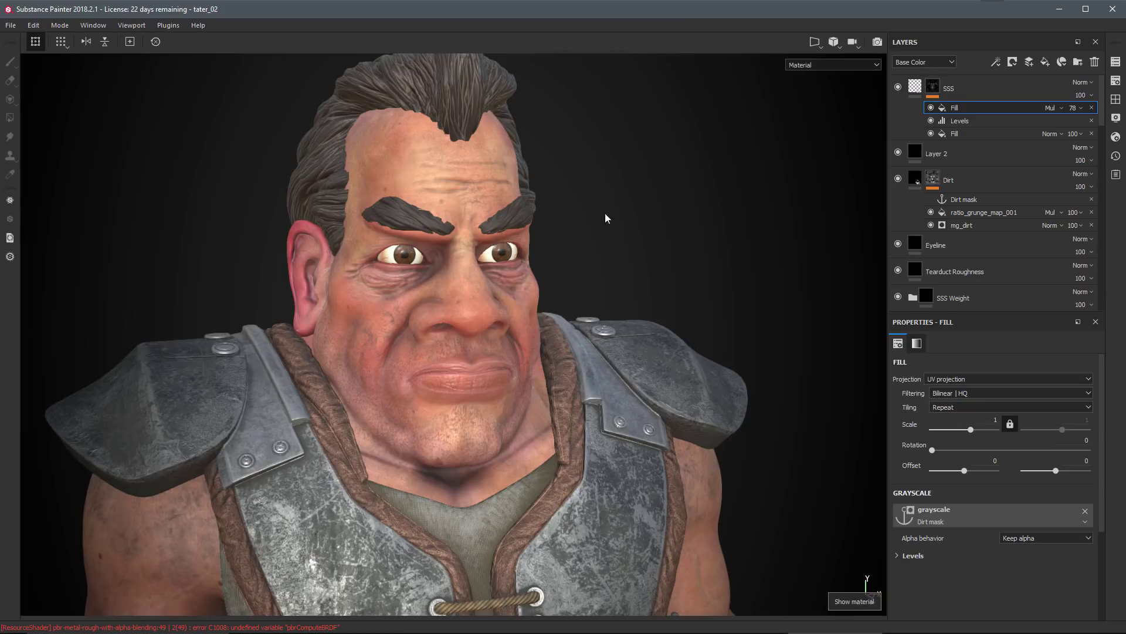
{"action": "right_click_drag", "start_coordinate": [604, 297], "coordinate": [629, 296], "text": "shift"}
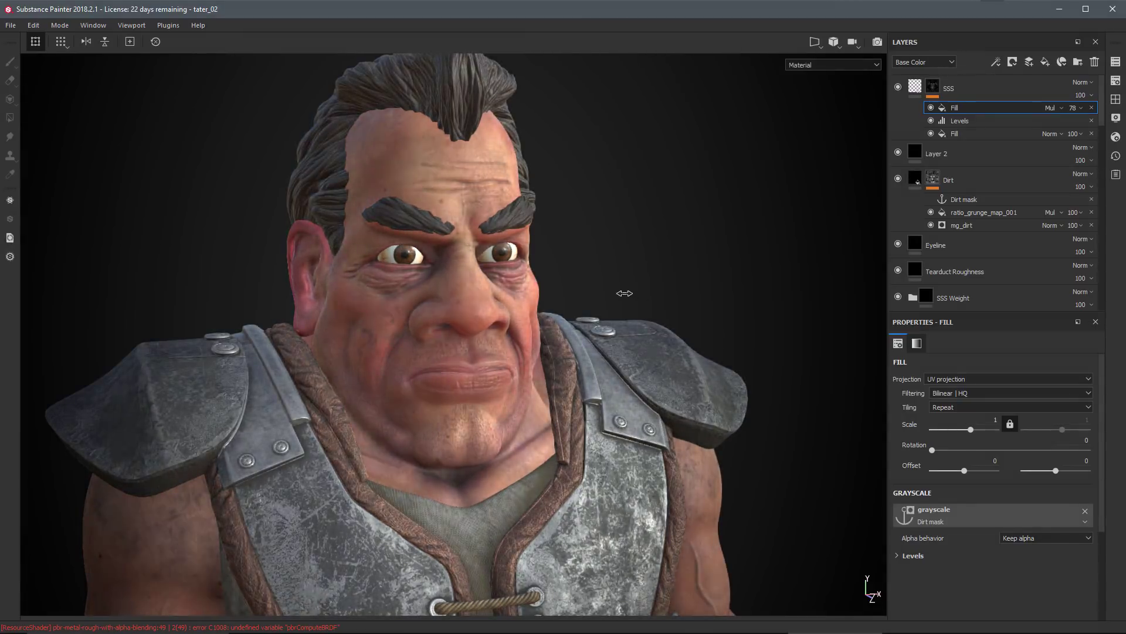
{"action": "left_click_drag", "start_coordinate": [610, 329], "coordinate": [586, 353], "text": "alt"}
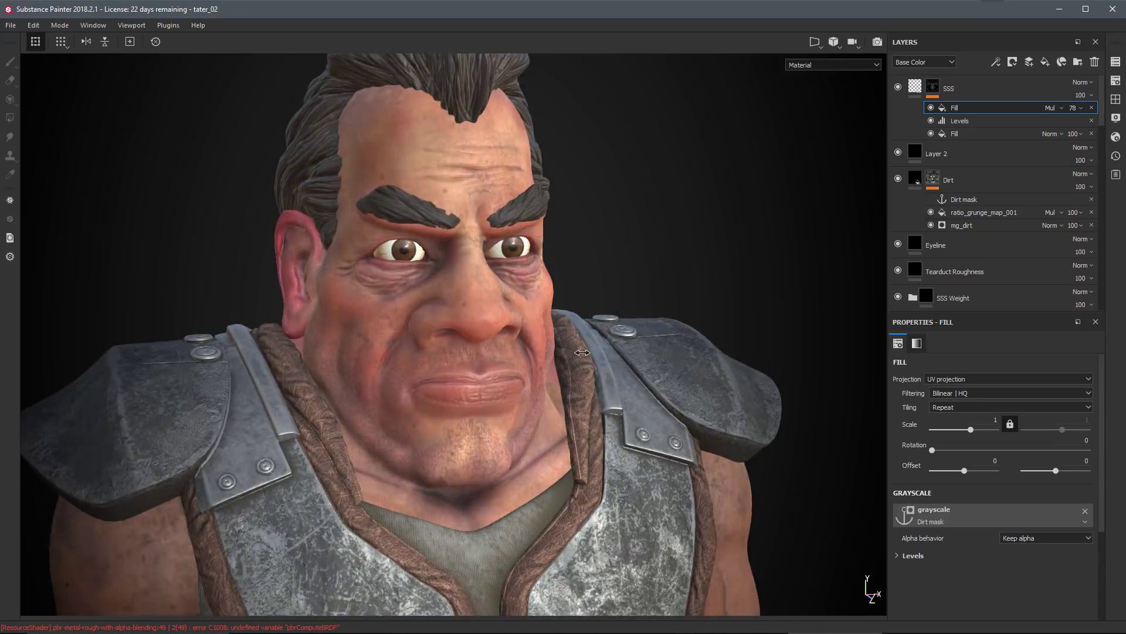
{"action": "left_click", "coordinate": [931, 108]}
{"action": "left_click", "coordinate": [931, 108]}
{"action": "left_click", "coordinate": [931, 108]}
{"action": "left_click", "coordinate": [932, 108]}
{"action": "left_click", "coordinate": [931, 108]}
{"action": "left_click", "coordinate": [931, 108]}
{"action": "left_click_drag", "start_coordinate": [657, 305], "coordinate": [665, 199], "text": "alt"}
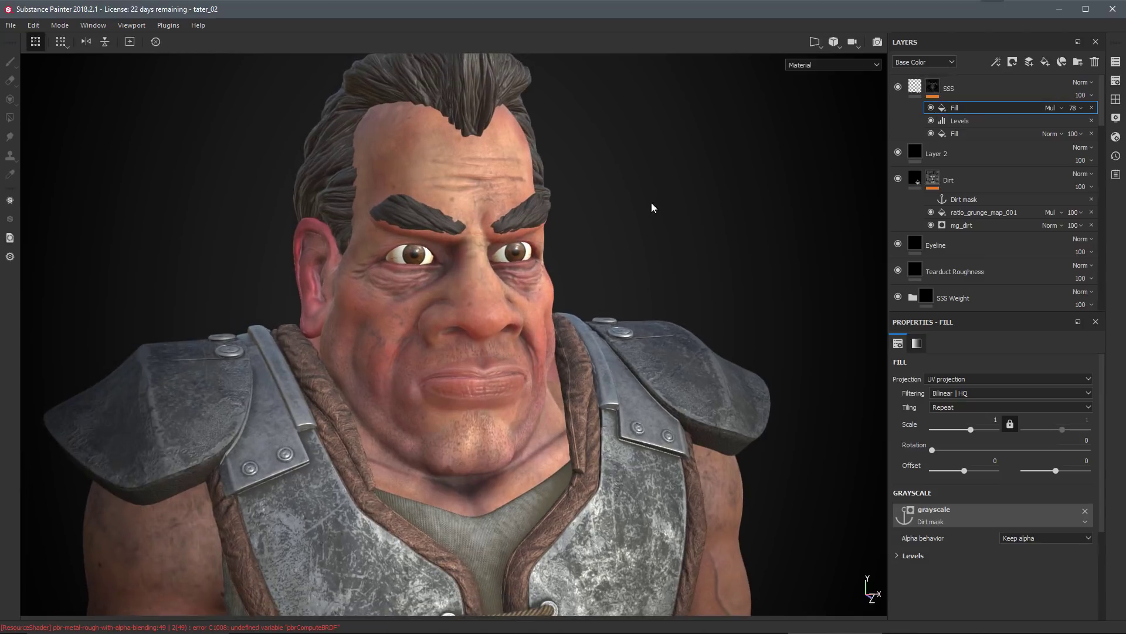
Step: Check the combined SSS mask and set the Dirt Level of the Dirt layer's mg_dirt generator to 0.65
{"action": "left_click", "coordinate": [934, 87], "text": "alt"}
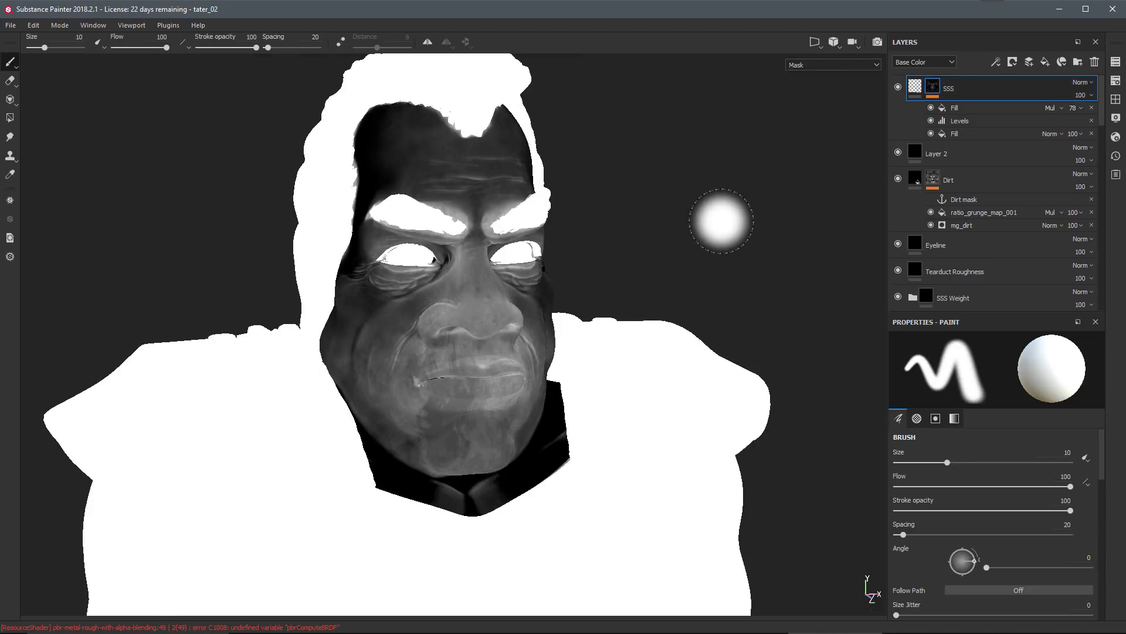
{"action": "key", "text": "m"}
{"action": "left_click", "coordinate": [970, 109]}
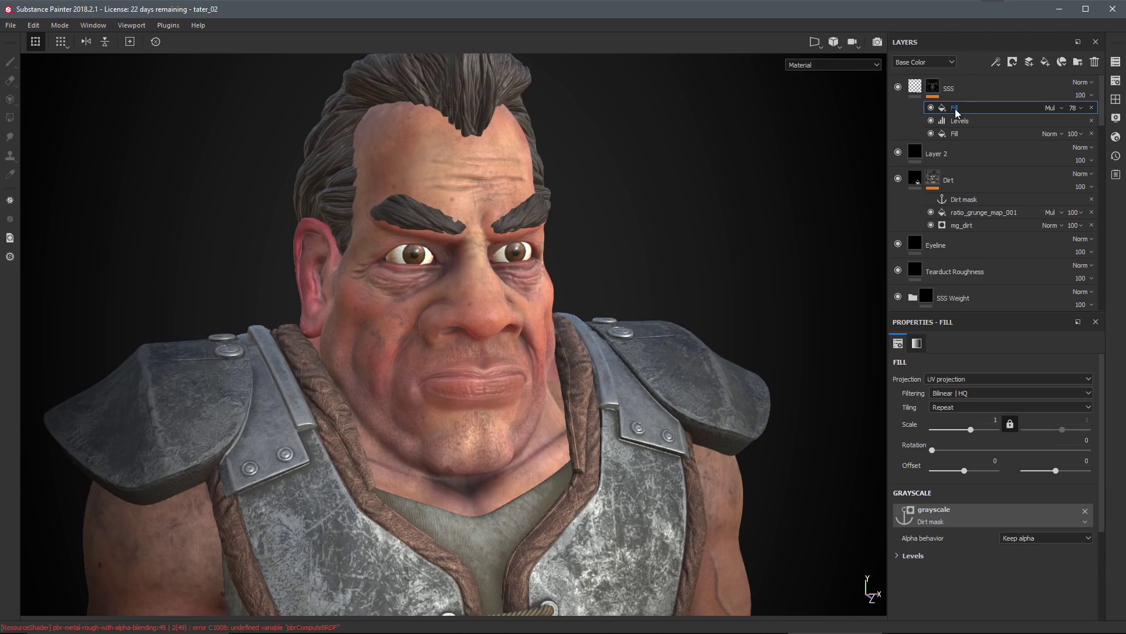
{"action": "left_click", "coordinate": [955, 226]}
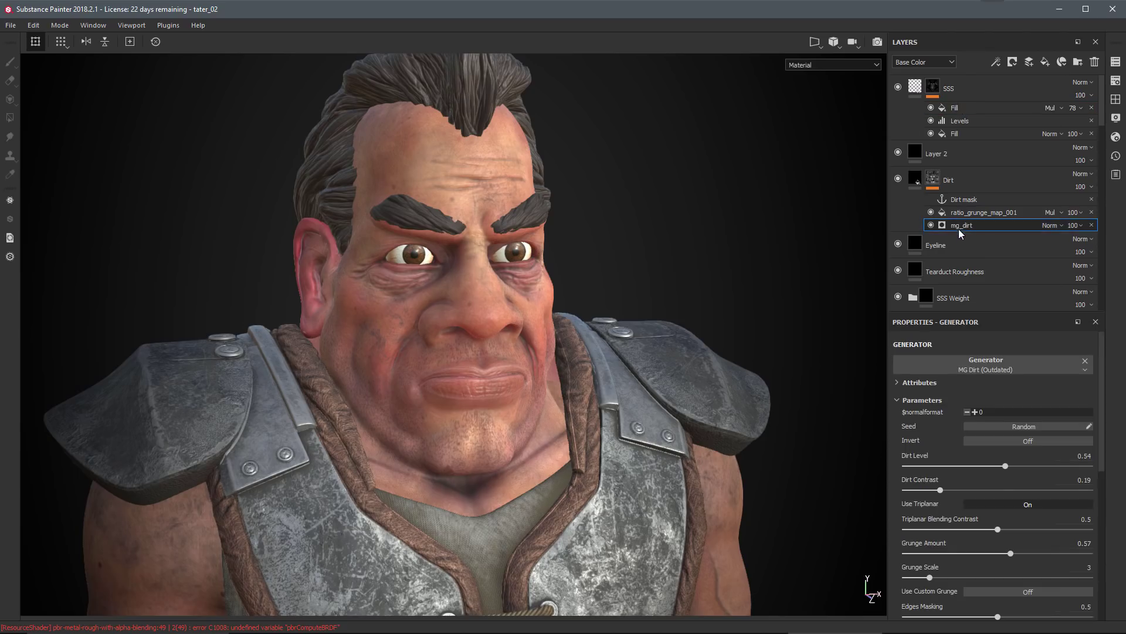
{"action": "left_click_drag", "start_coordinate": [1005, 466], "coordinate": [1026, 468]}
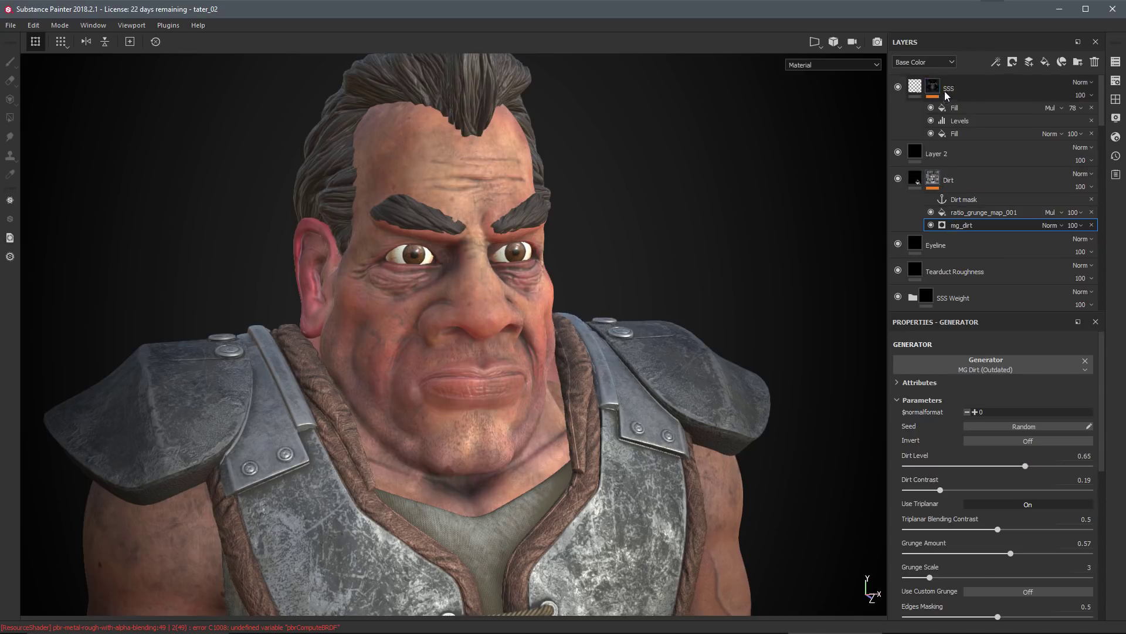
Step: Inspect the Dirt mask fill's grayscale source and the combined SSS mask, and return to the material view
{"action": "left_click", "coordinate": [956, 109]}
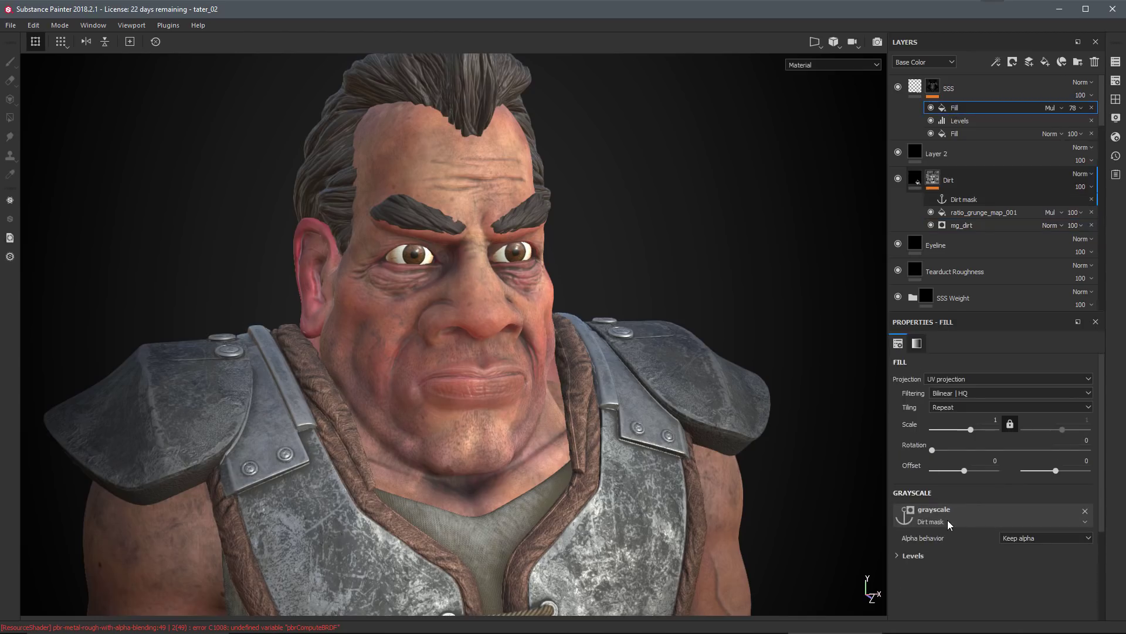
{"action": "left_click", "coordinate": [933, 87], "text": "alt"}
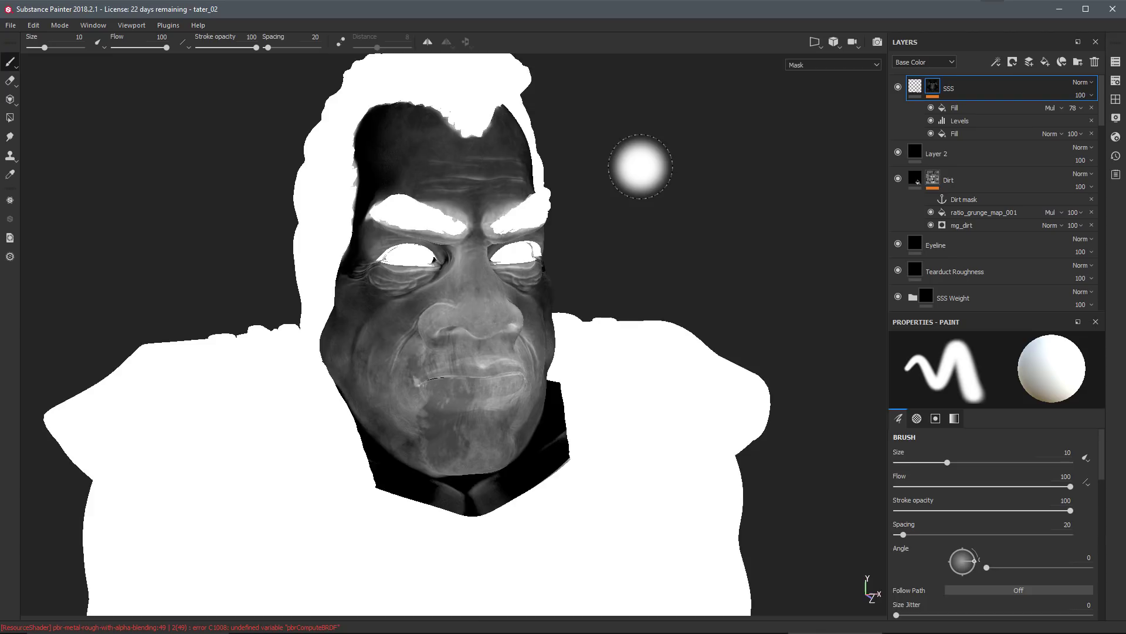
{"action": "key", "text": "m"}
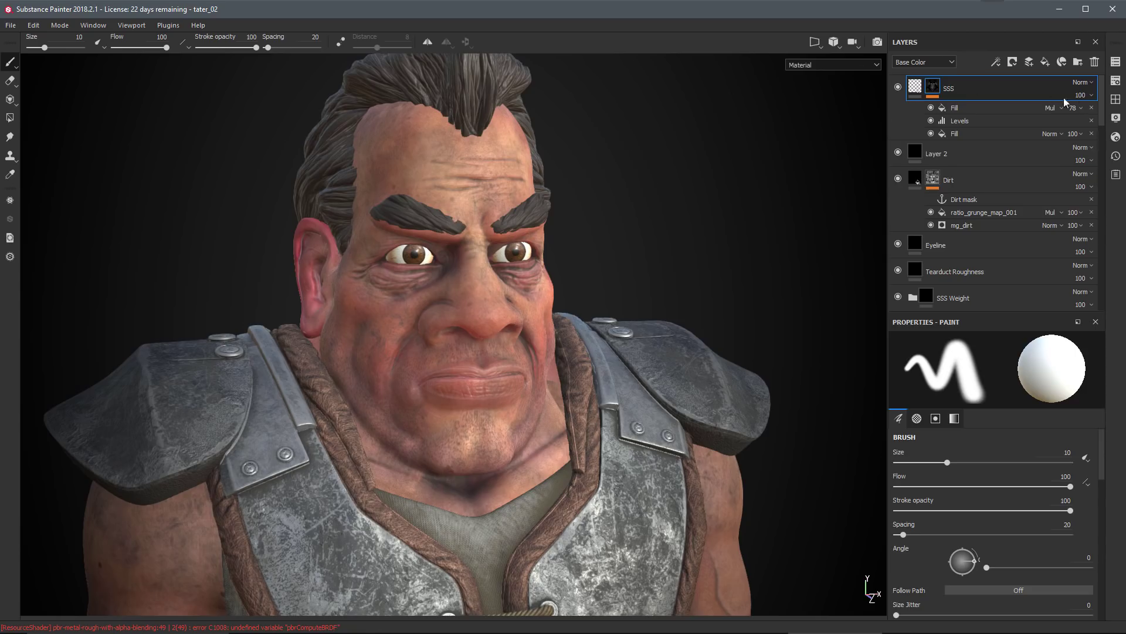
Step: Check the skin shader instance's settings and review the project's shaders in the Resources Updater
{"action": "left_click", "coordinate": [1116, 137]}
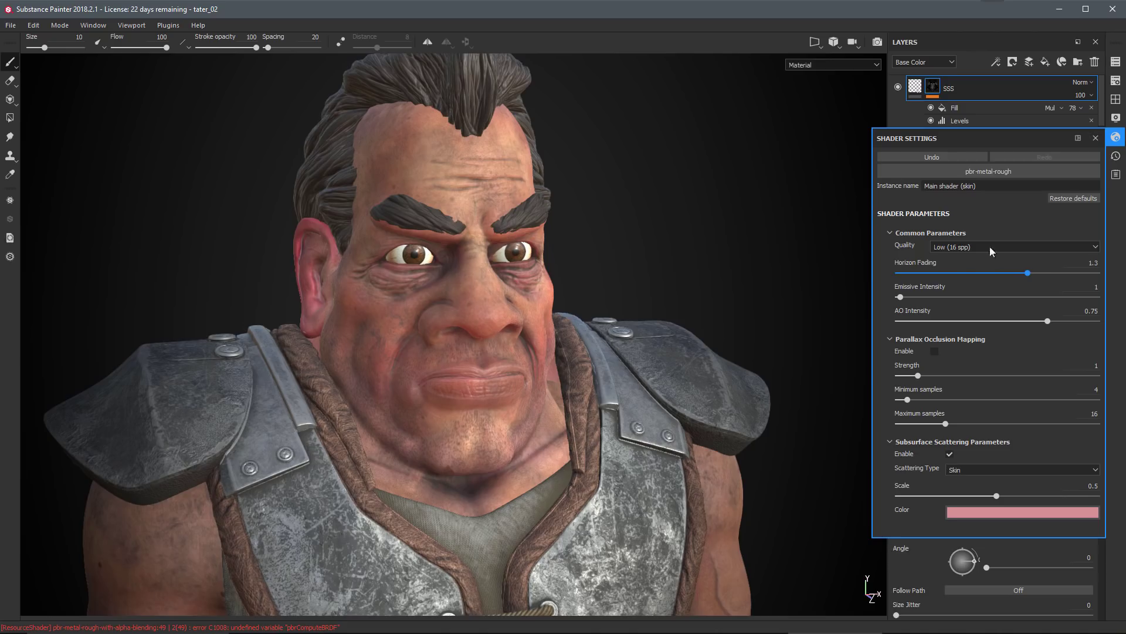
{"action": "left_click", "coordinate": [1095, 138]}
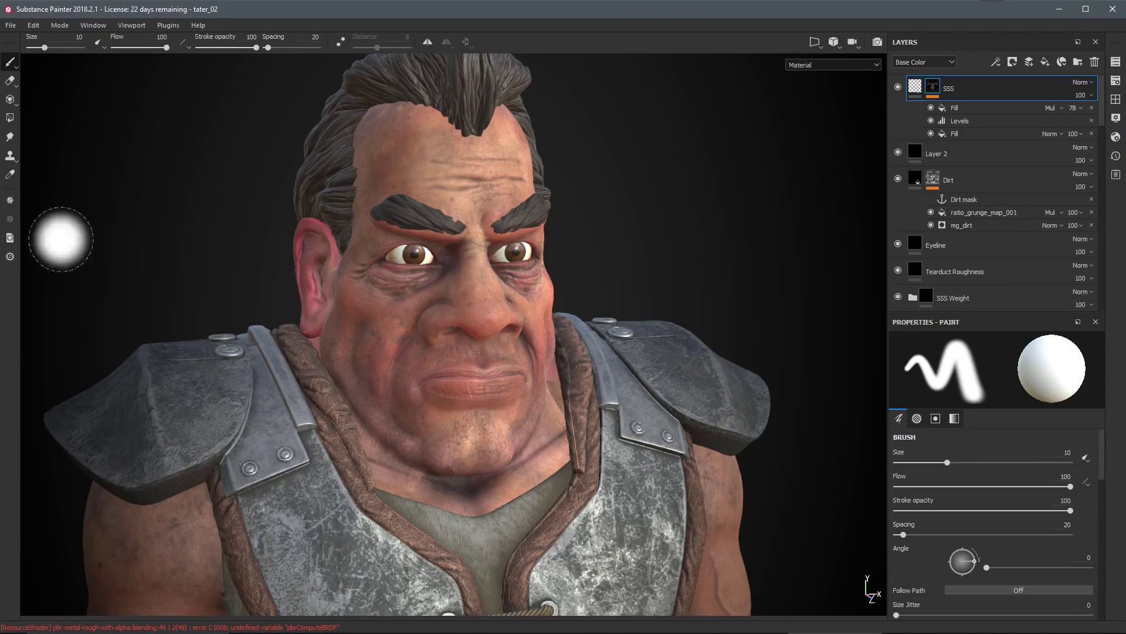
{"action": "left_click", "coordinate": [9, 237]}
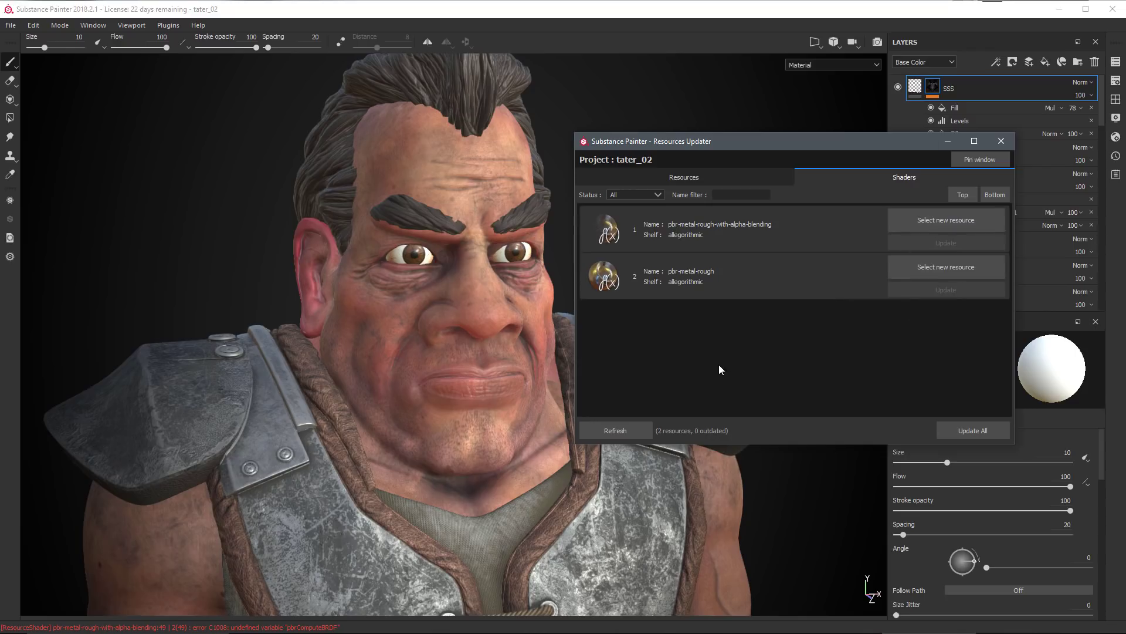
{"action": "left_click", "coordinate": [721, 126]}
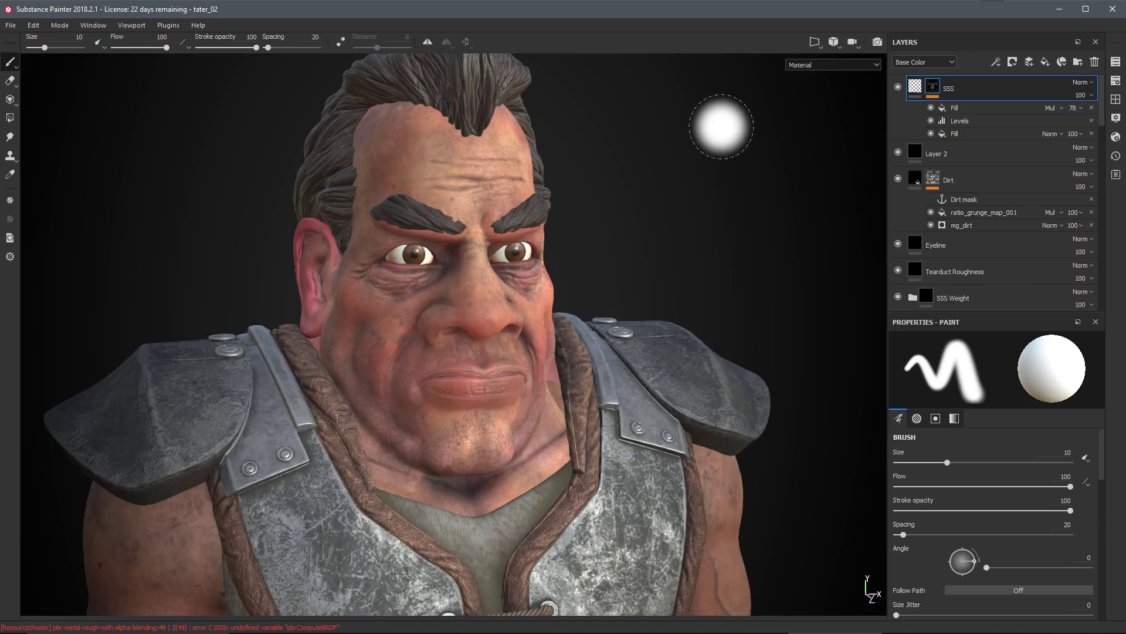
Step: Review the Main shader (skin) settings and dock the Texture Set List beside the viewport to compare shader assignments
{"action": "left_click", "coordinate": [1116, 136]}
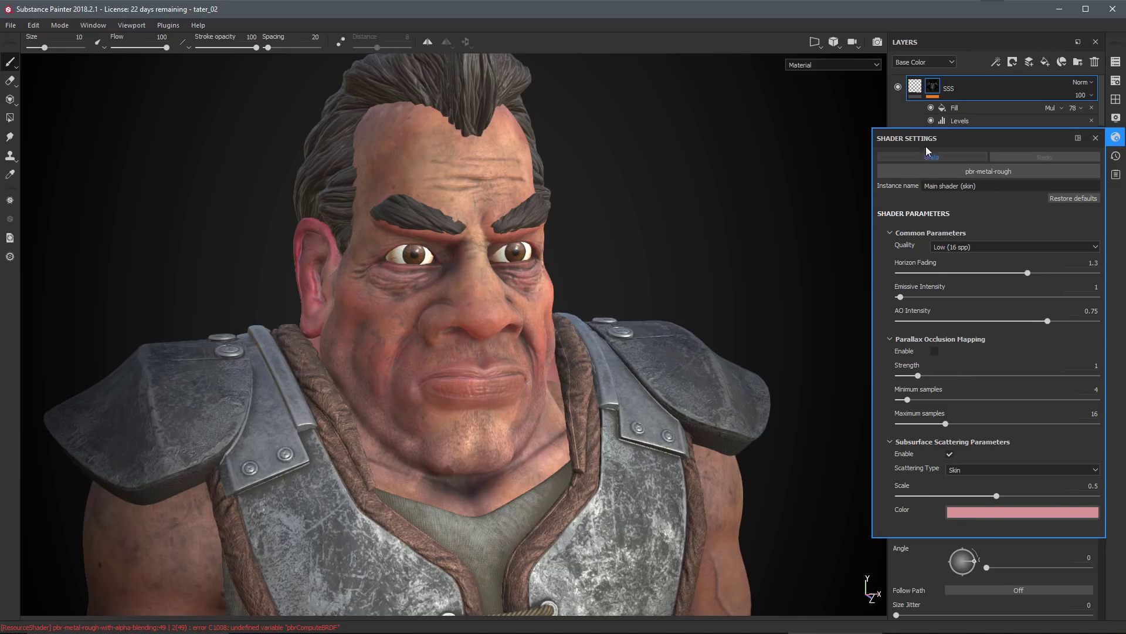
{"action": "left_click_drag", "start_coordinate": [938, 139], "coordinate": [672, 117]}
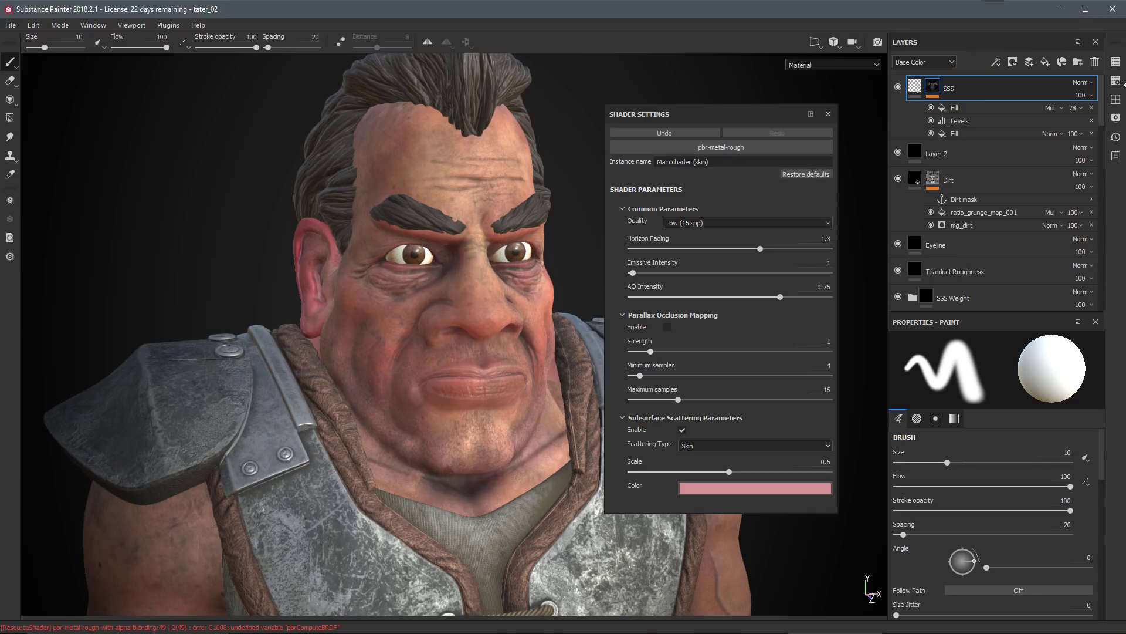
{"action": "left_click", "coordinate": [1116, 63]}
{"action": "left_click_drag", "start_coordinate": [877, 64], "coordinate": [23, 170]}
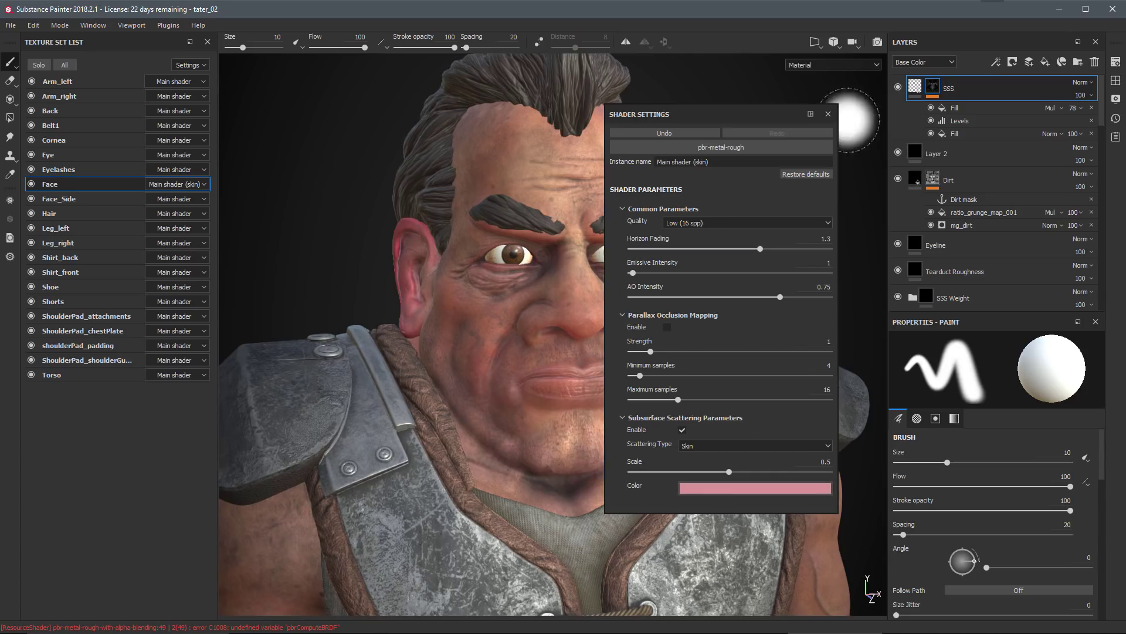
{"action": "left_click", "coordinate": [828, 114]}
Step: Toggle Subsurface Scattering off and on in the display settings and raise its Sample Count to 45
{"action": "left_click", "coordinate": [1116, 102]}
{"action": "scroll", "coordinate": [950, 292], "scroll_direction": "down", "scroll_amount": 3}
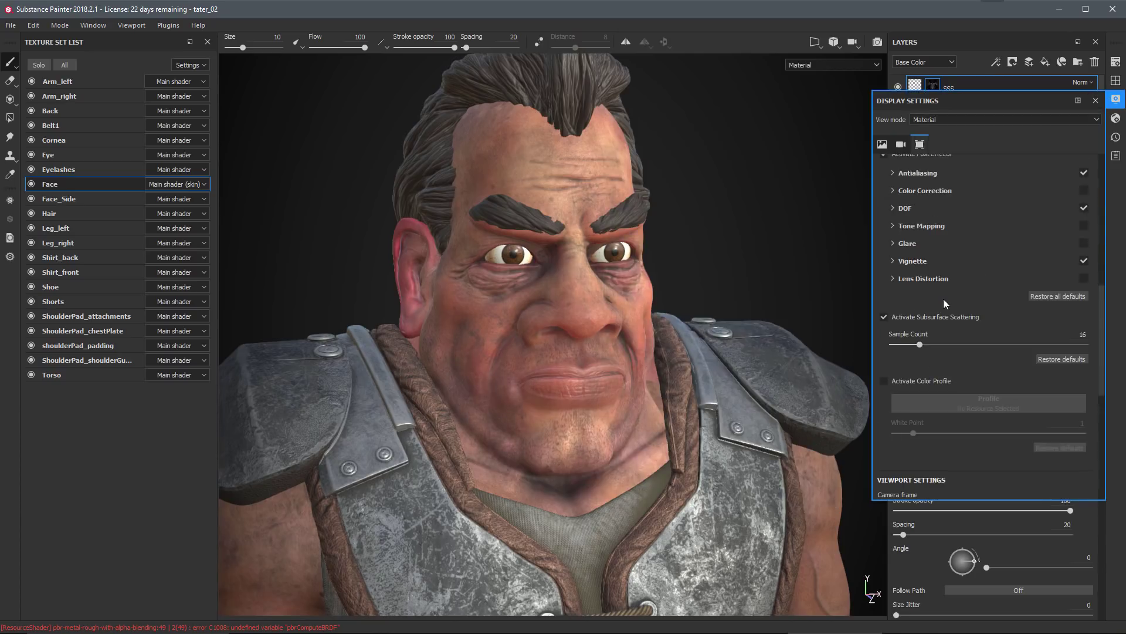
{"action": "left_click", "coordinate": [883, 318]}
{"action": "left_click", "coordinate": [883, 317]}
{"action": "left_click_drag", "start_coordinate": [921, 345], "coordinate": [951, 344]}
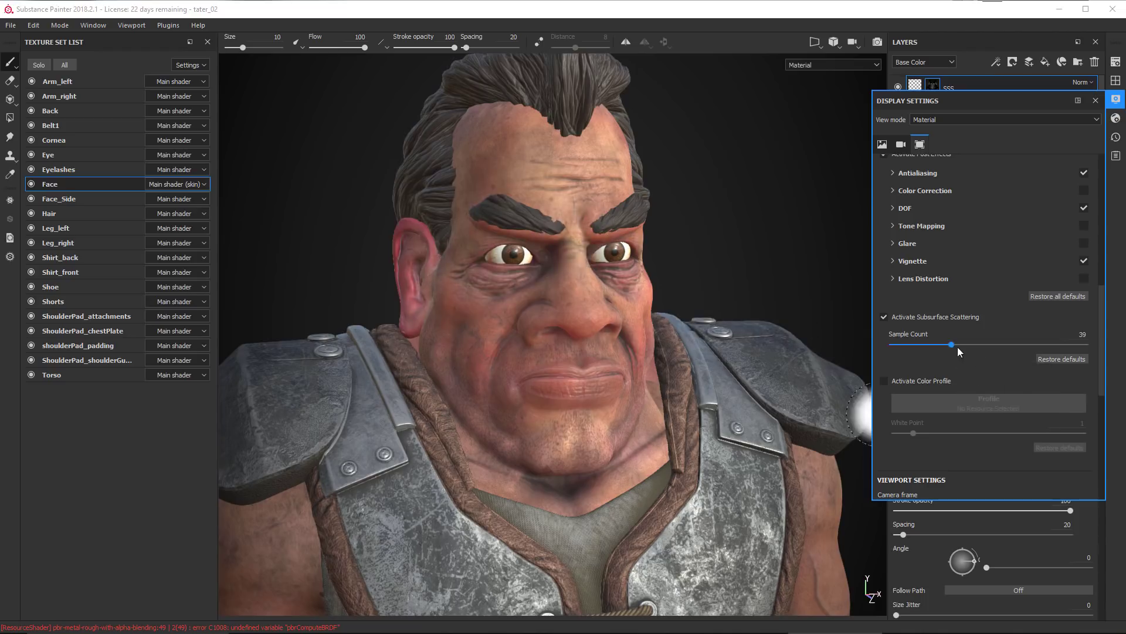
{"action": "left_click_drag", "start_coordinate": [952, 344], "coordinate": [958, 344]}
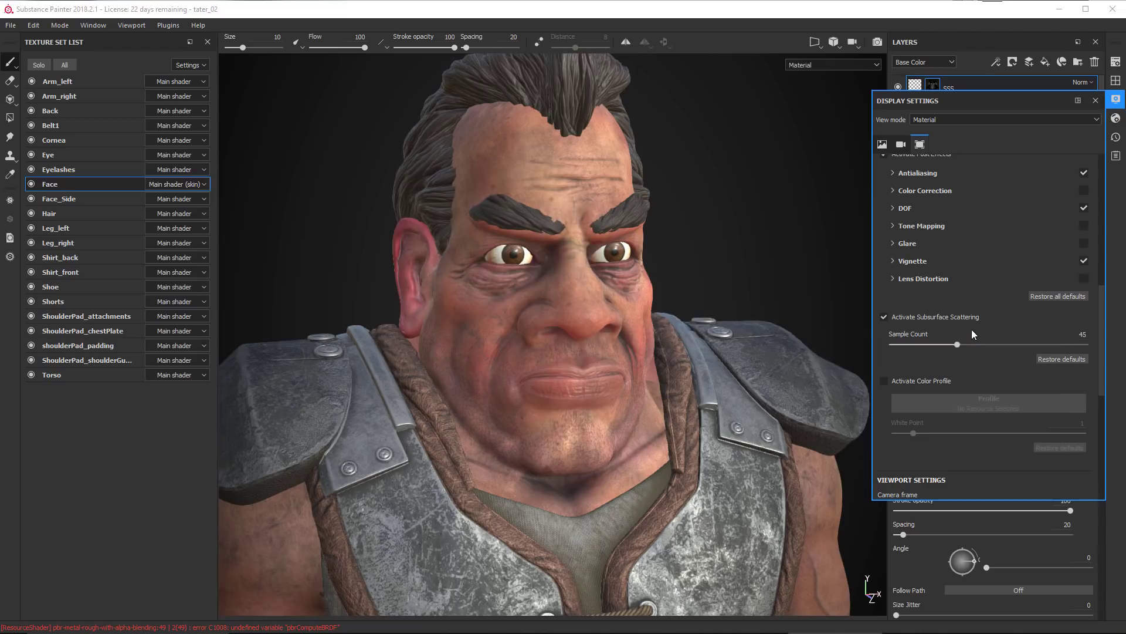